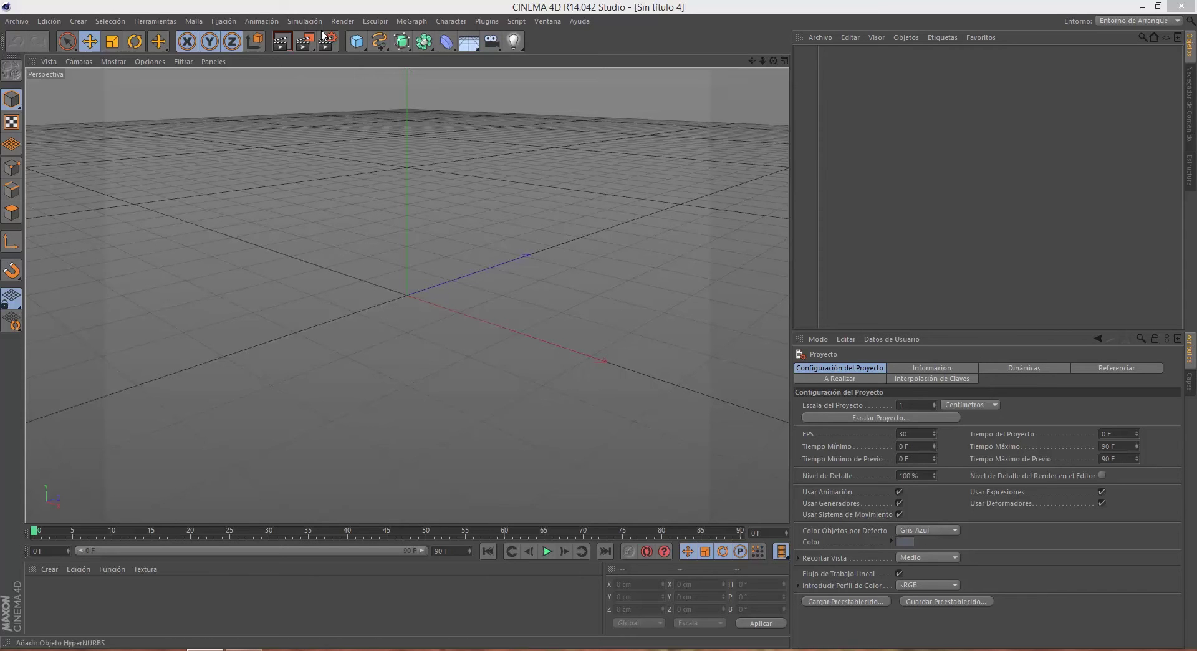
Add a Tube with a 180 cm inner radius and 120 cm height.
click(362, 48)
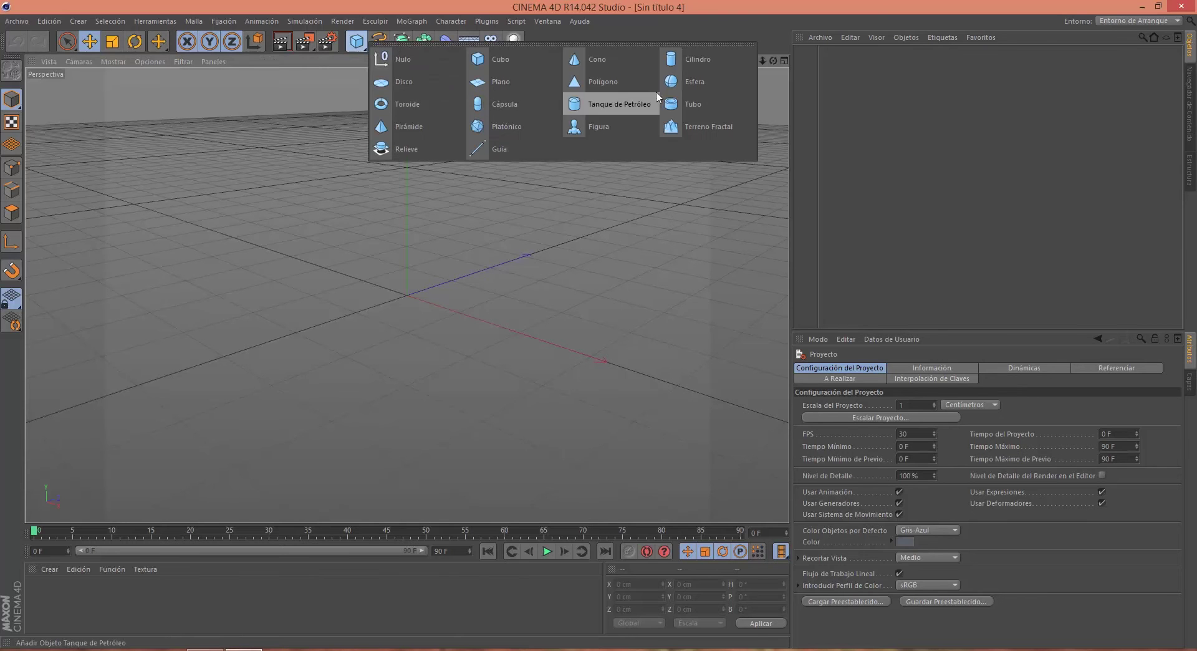
click(685, 103)
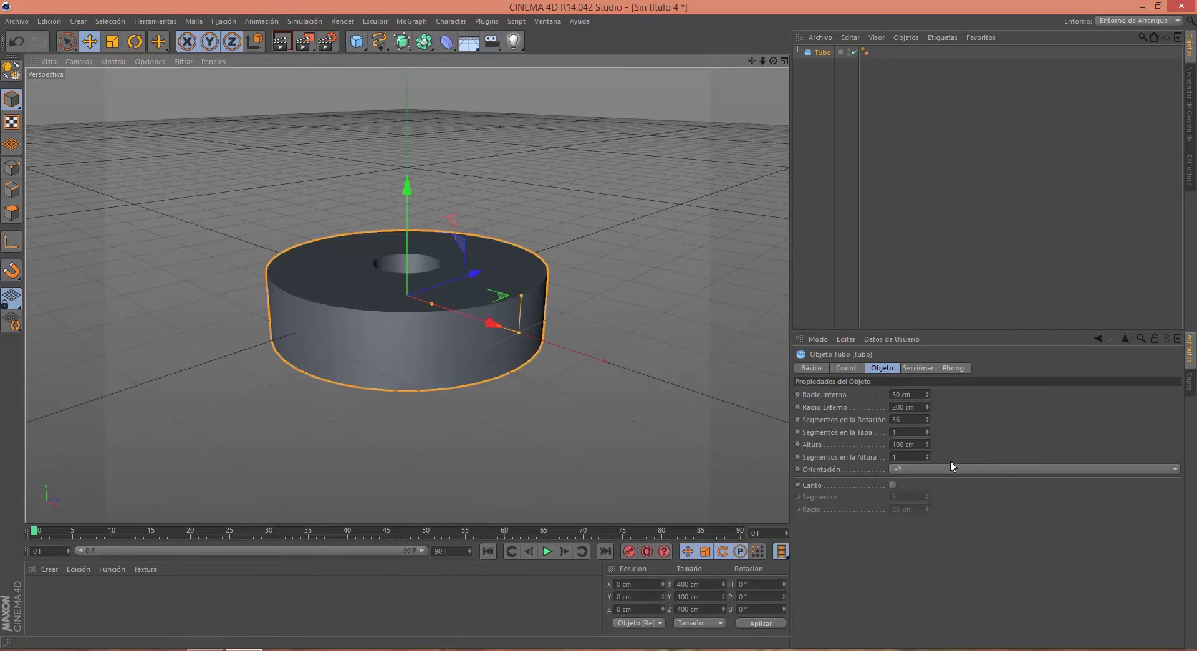
click(898, 395)
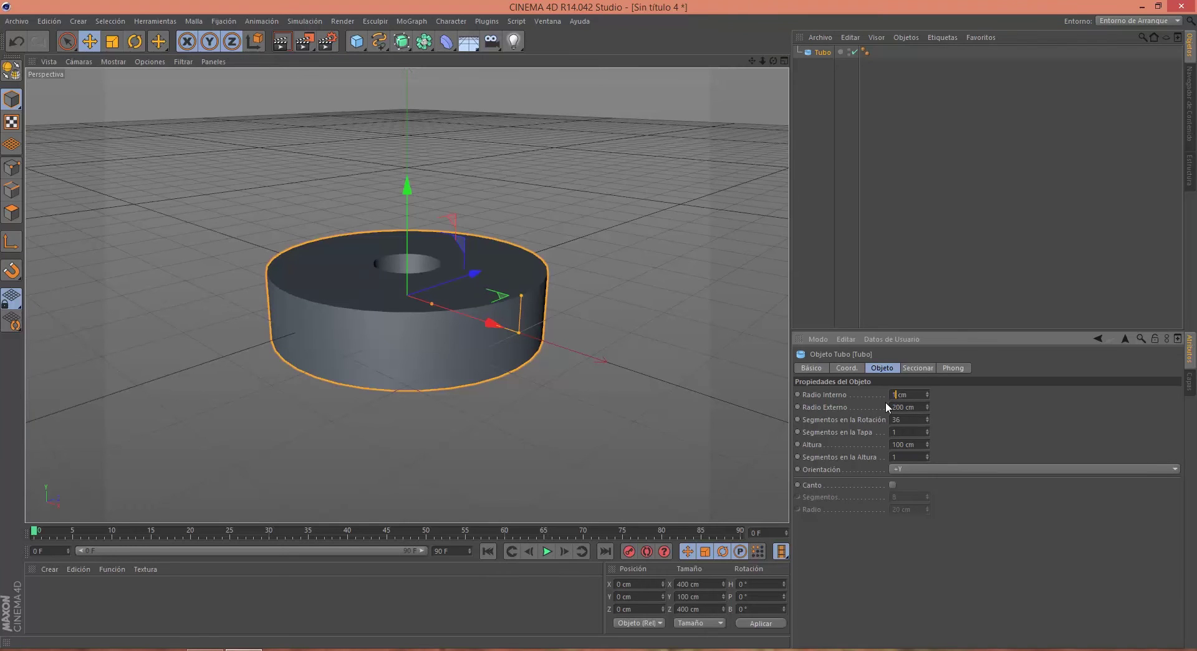
text(180)
key(Return)
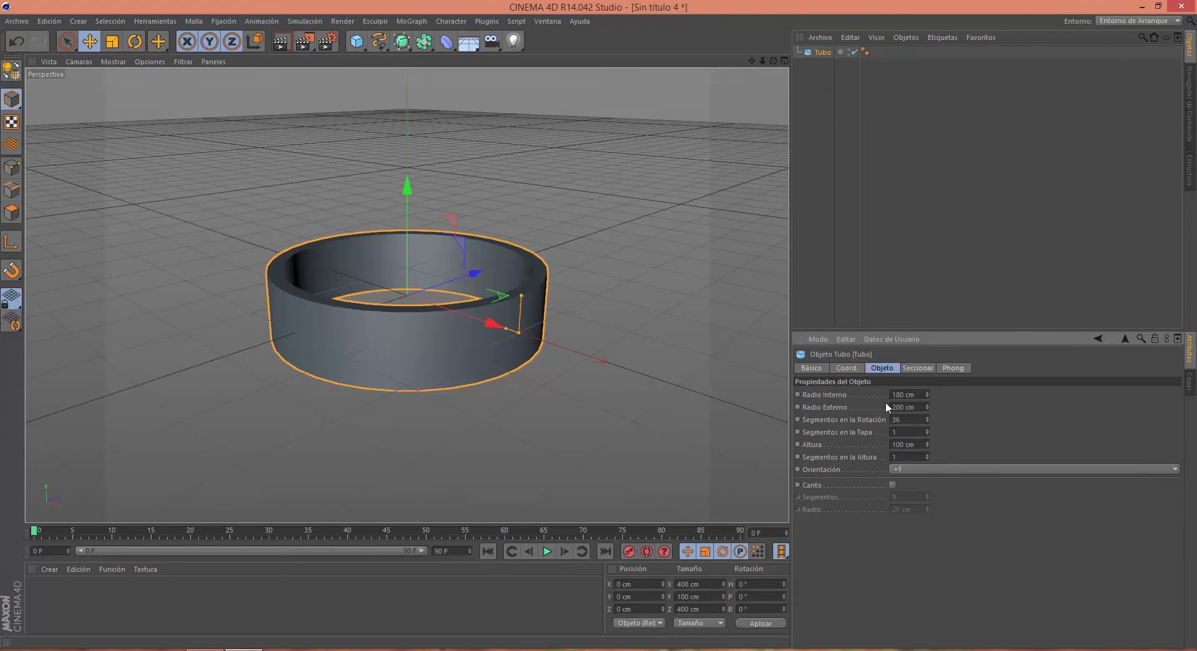
click(898, 444)
text(120)
key(Return)
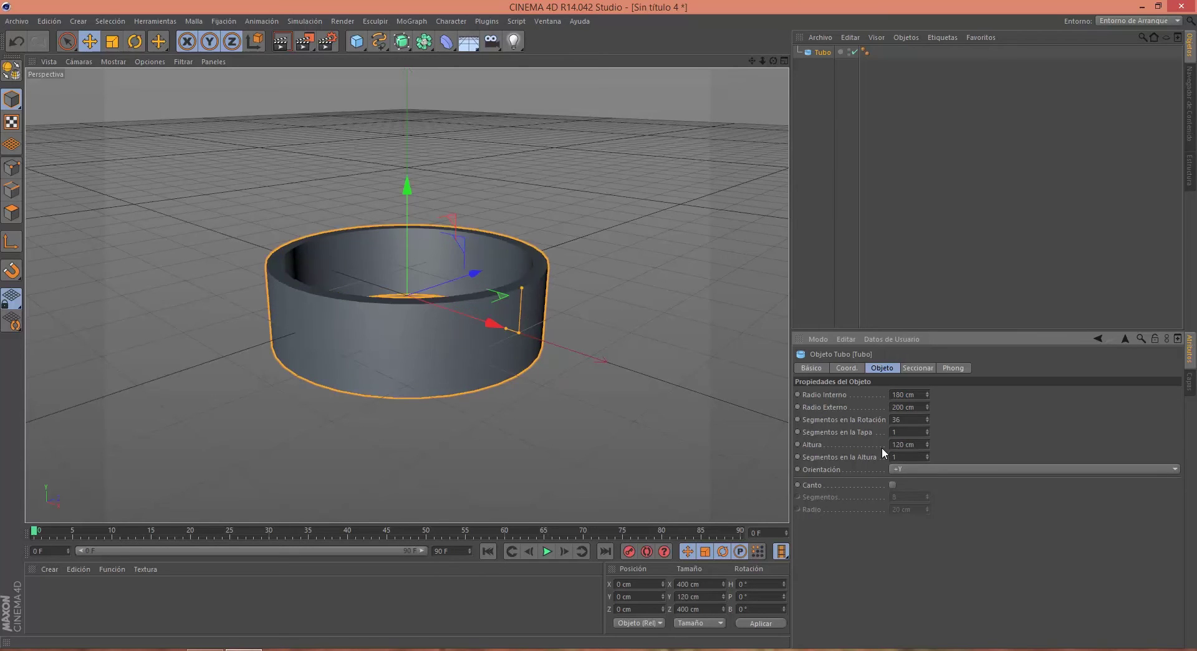
click(356, 45)
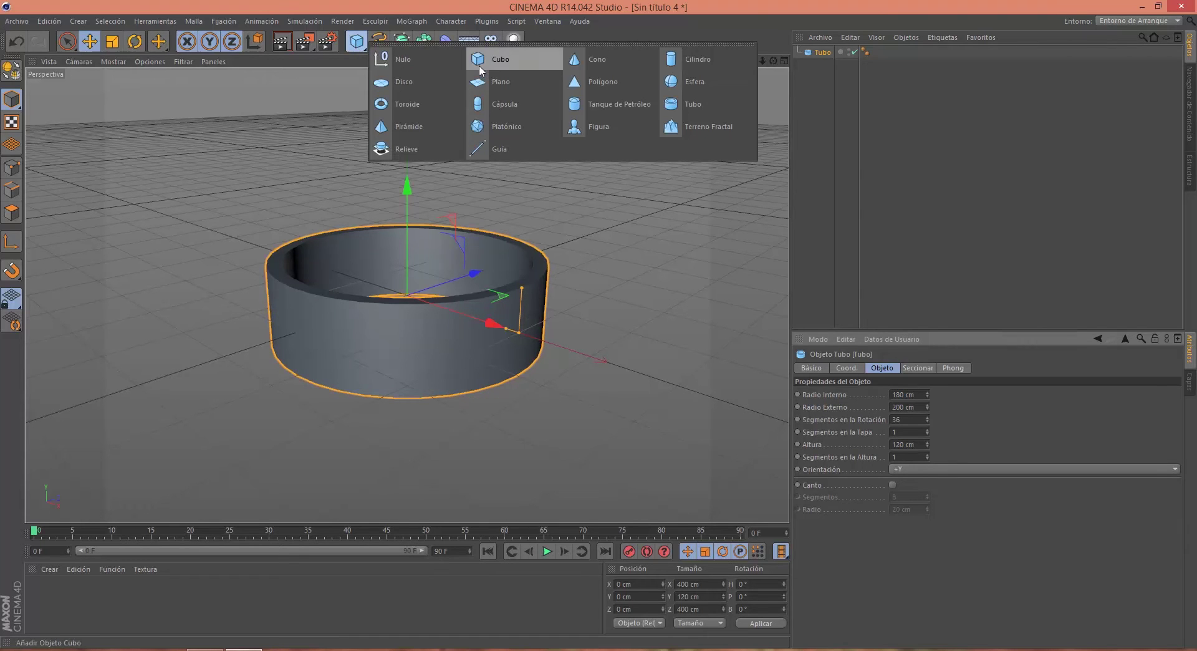
Add a Cube sized 80 cm in X, Y and Z inside the tube.
click(480, 65)
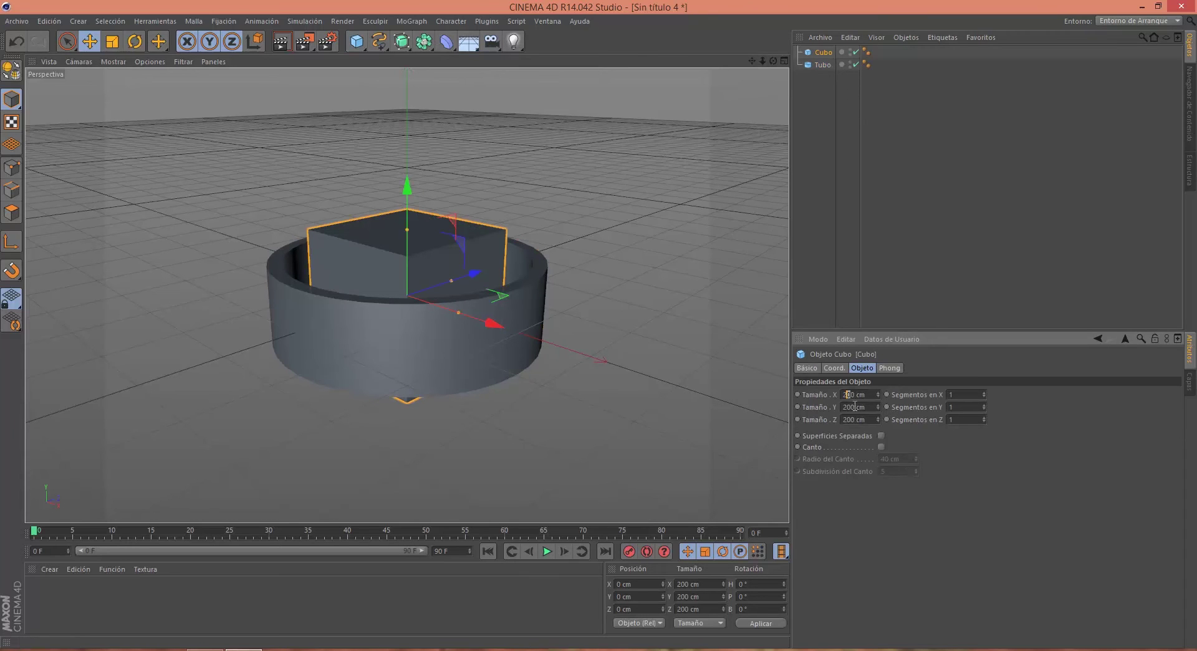
key(Home)
text(8)
key(Tab)
text(80)
key(Tab)
text(80)
key(Return)
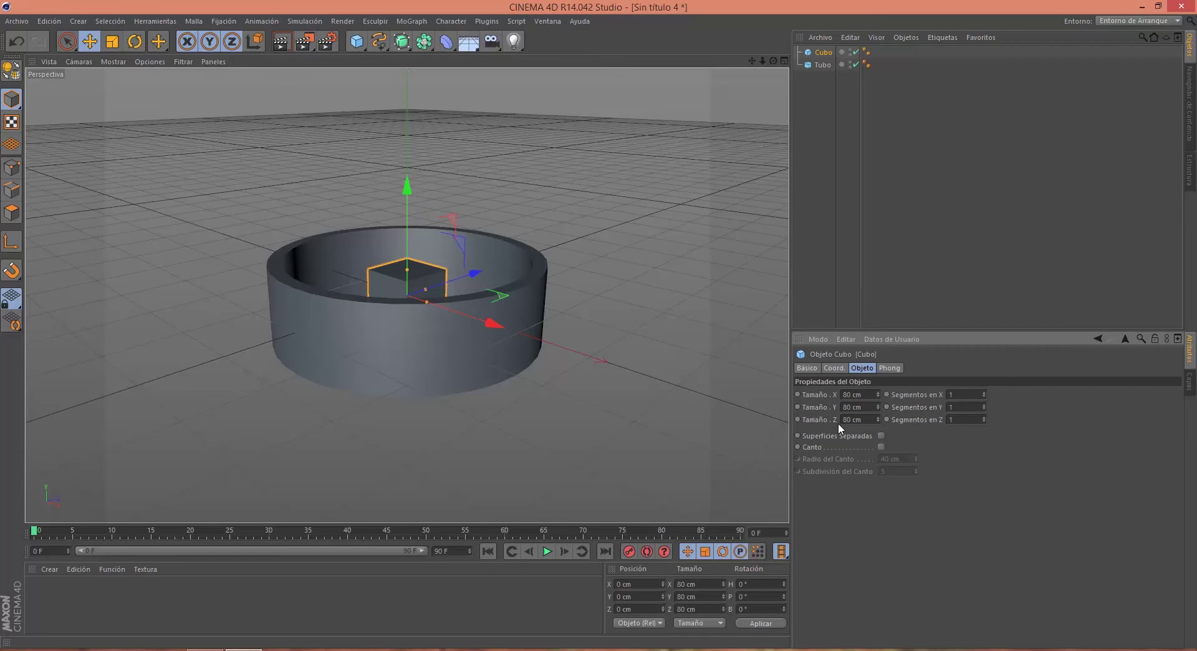
click(411, 22)
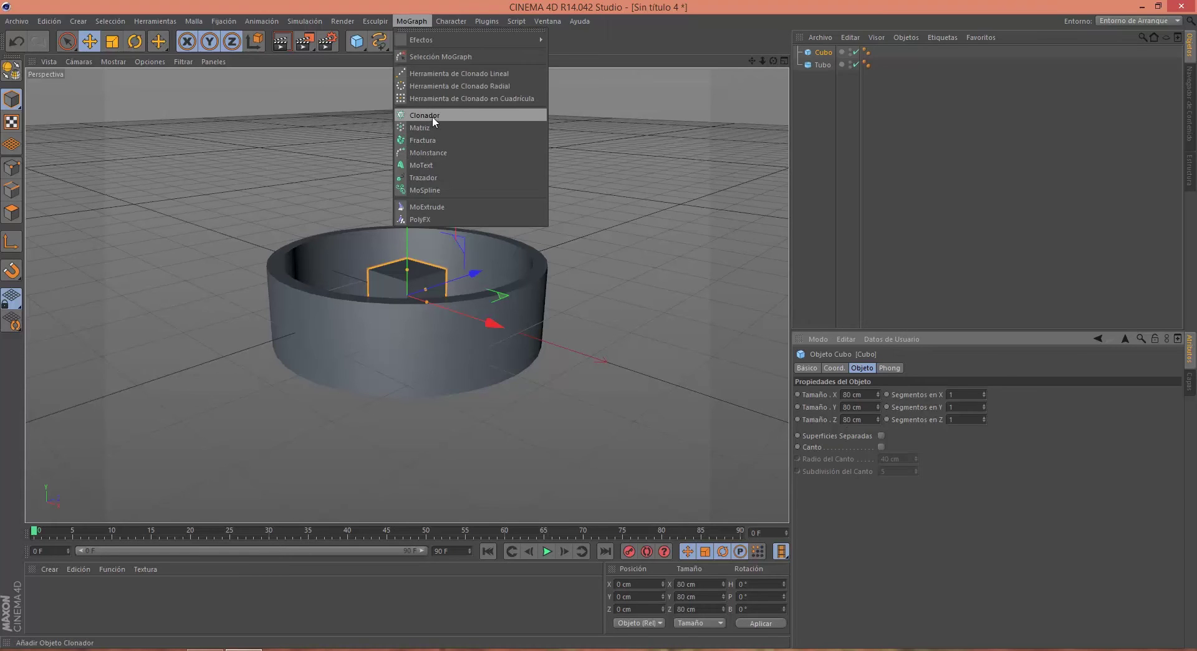
Place the cube under a Cloner set to Radial mode, XZ plane, 183 cm radius.
click(432, 116)
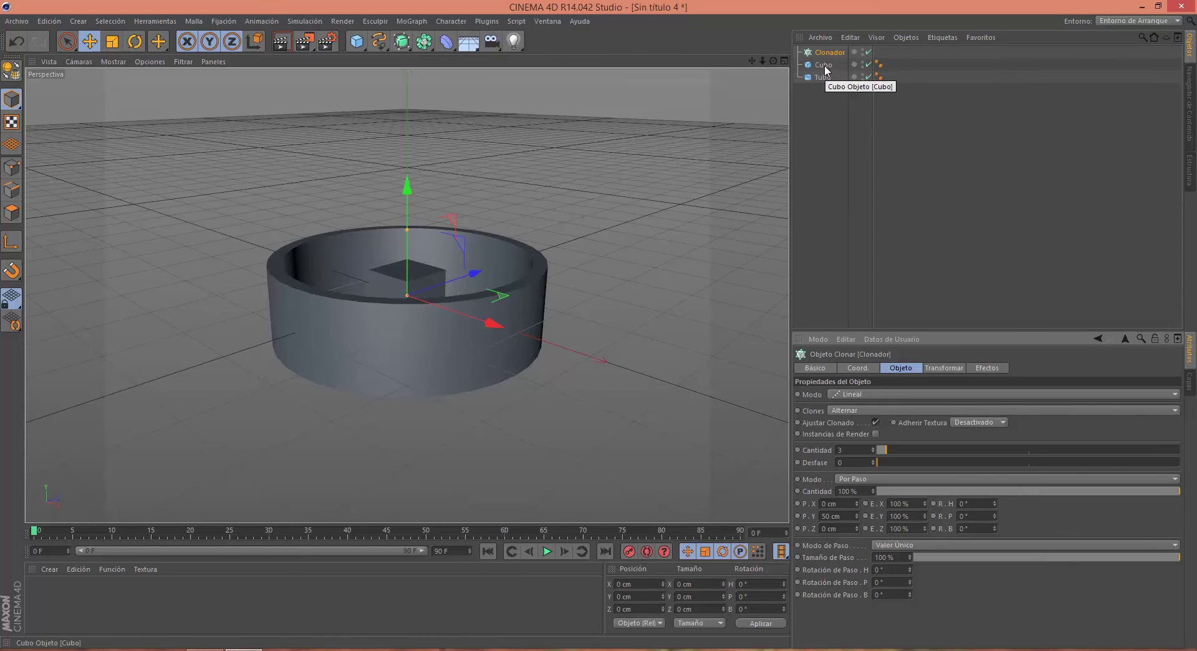
drag(824, 65, 828, 52)
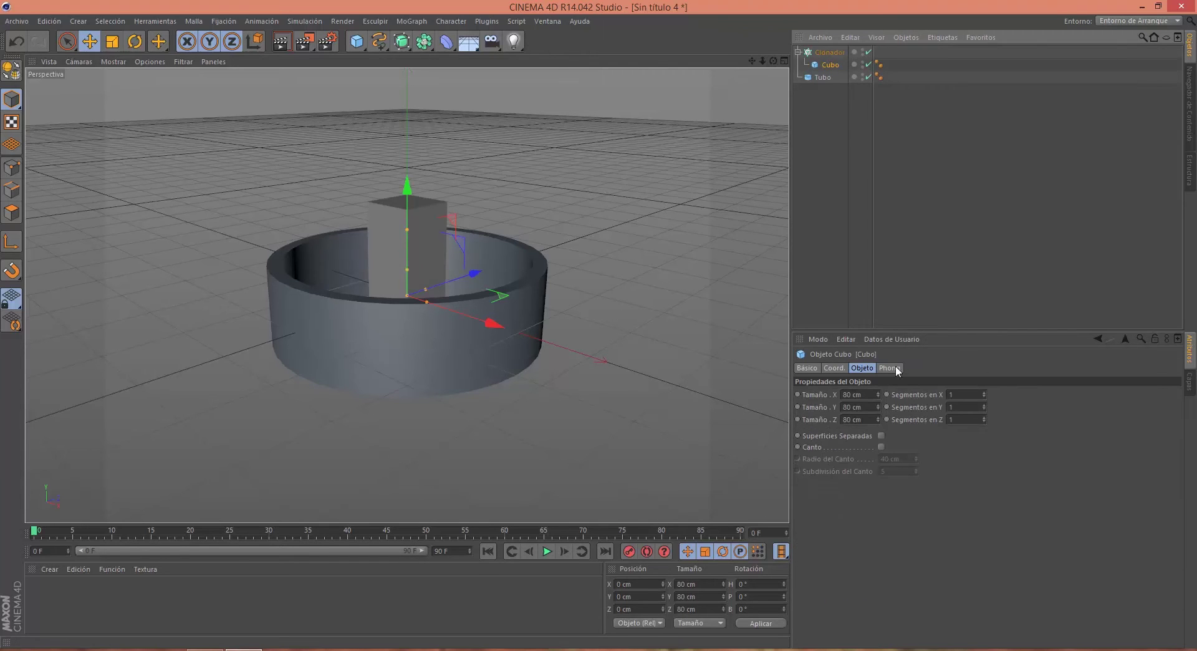
click(831, 53)
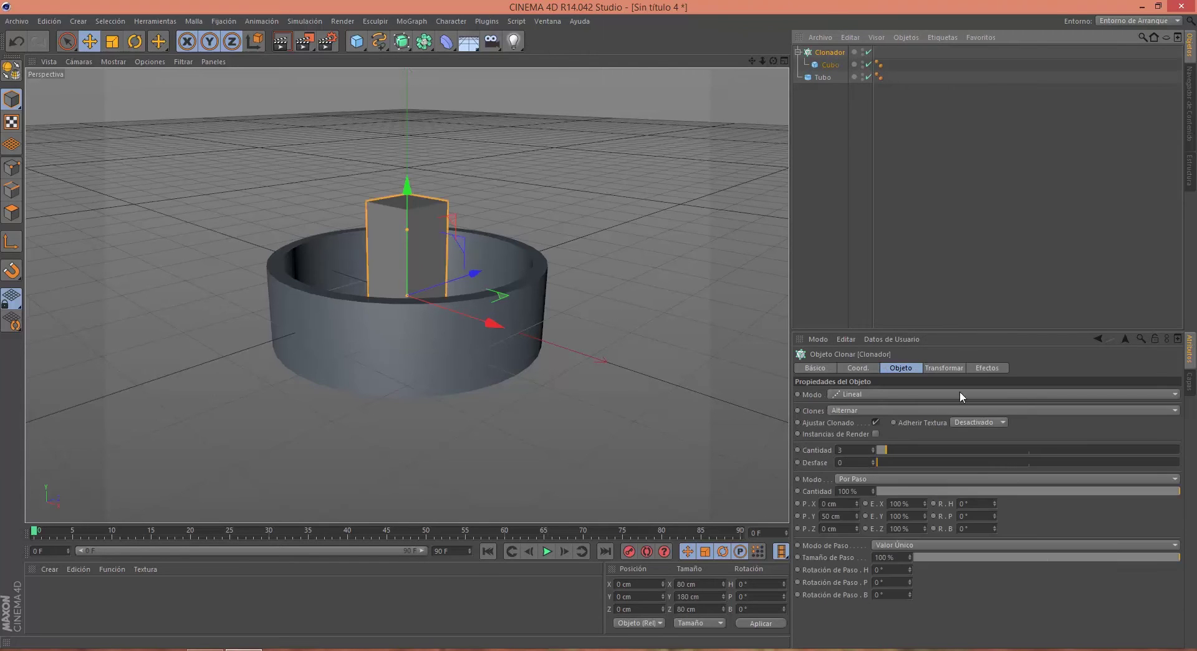
click(1171, 394)
click(851, 420)
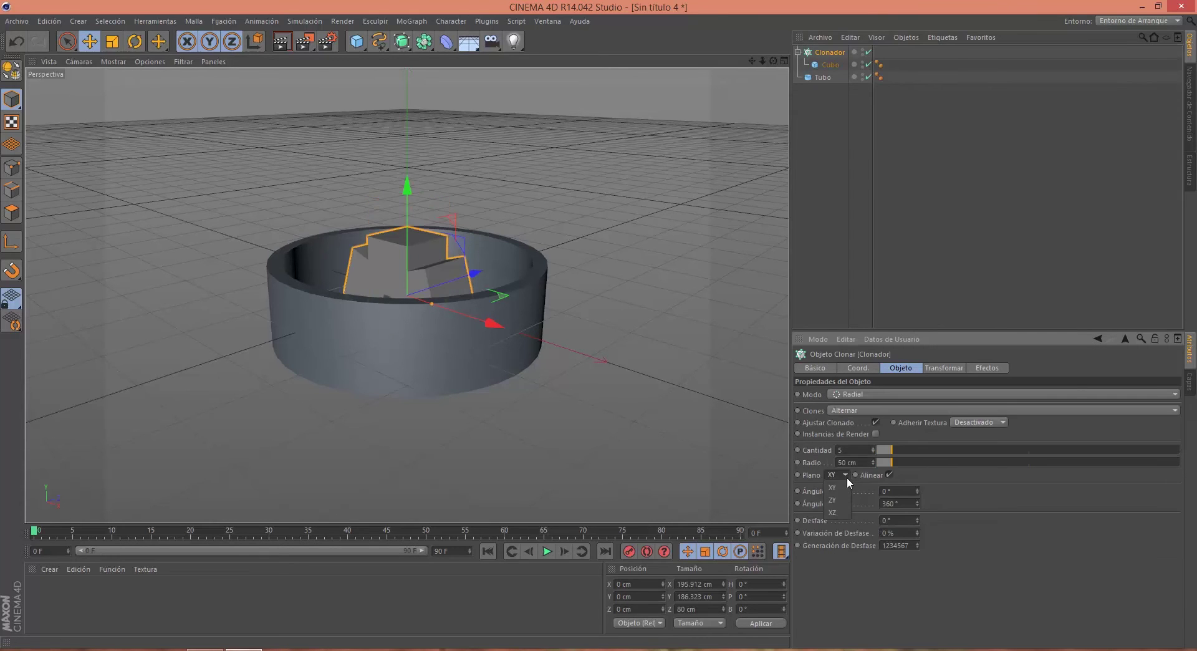
click(837, 512)
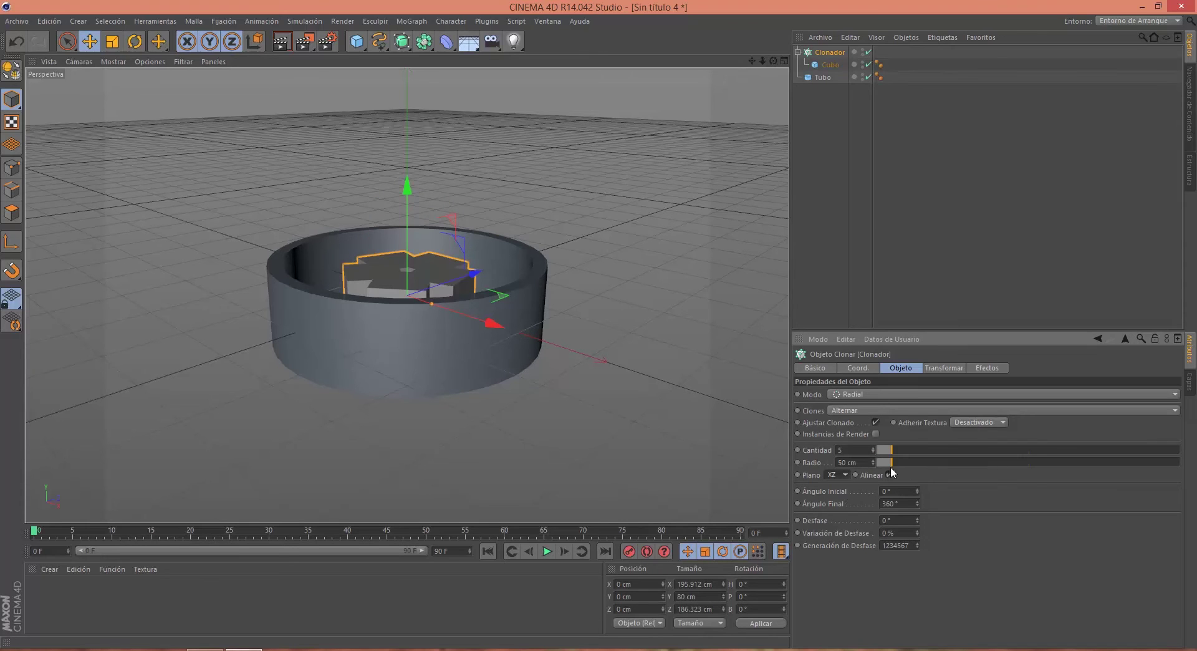
drag(892, 465, 933, 464)
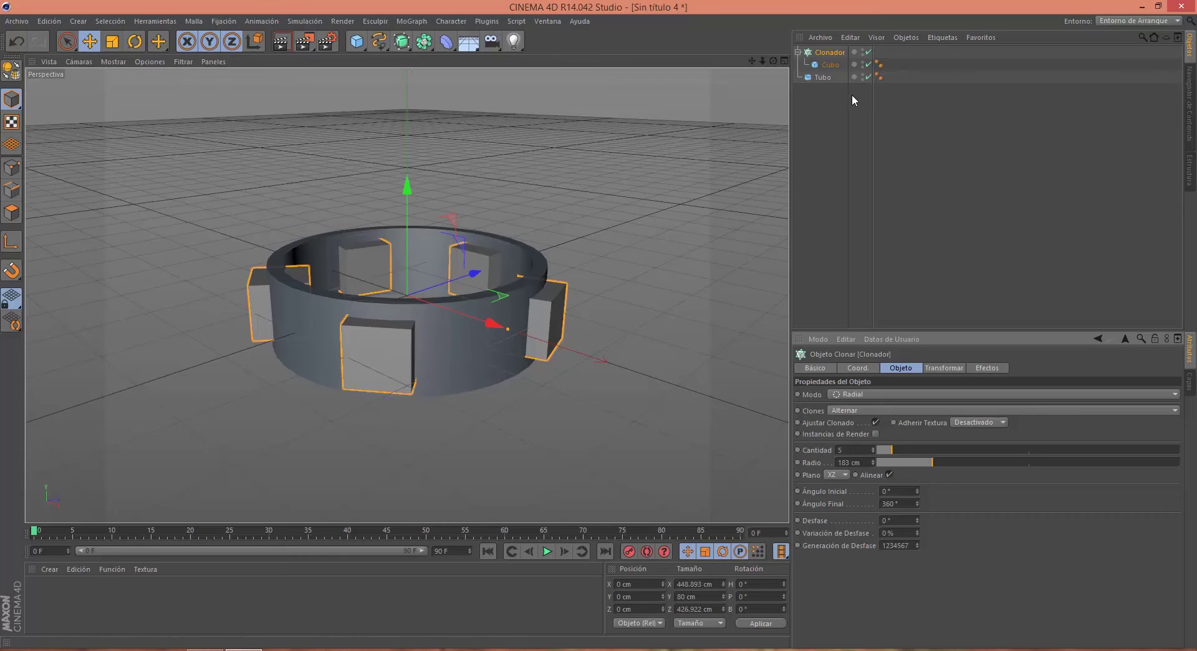
Add a Boolean object holding the Tube and Cloner to subtract the cubes.
click(425, 45)
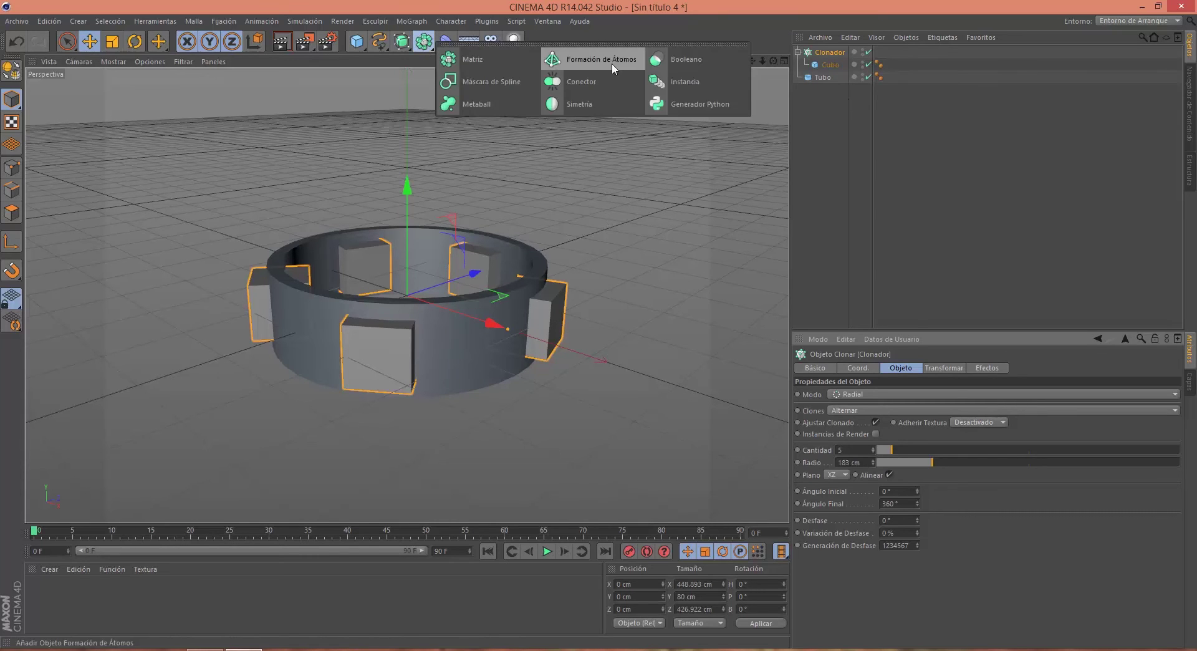
click(667, 59)
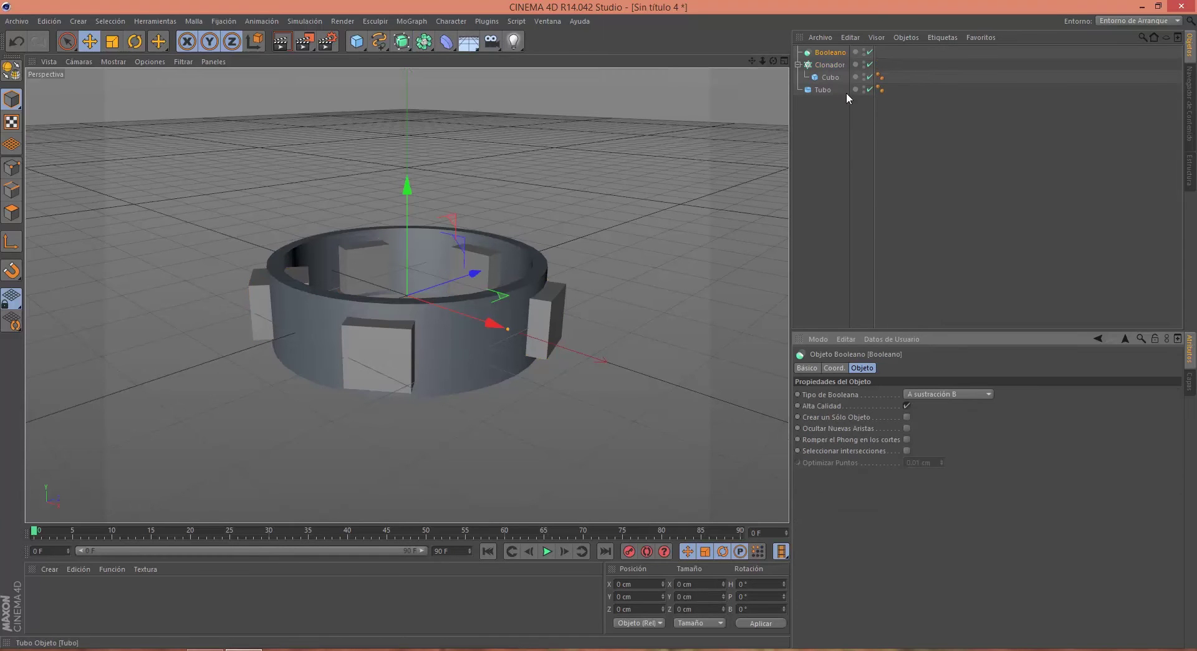
drag(828, 65, 832, 50)
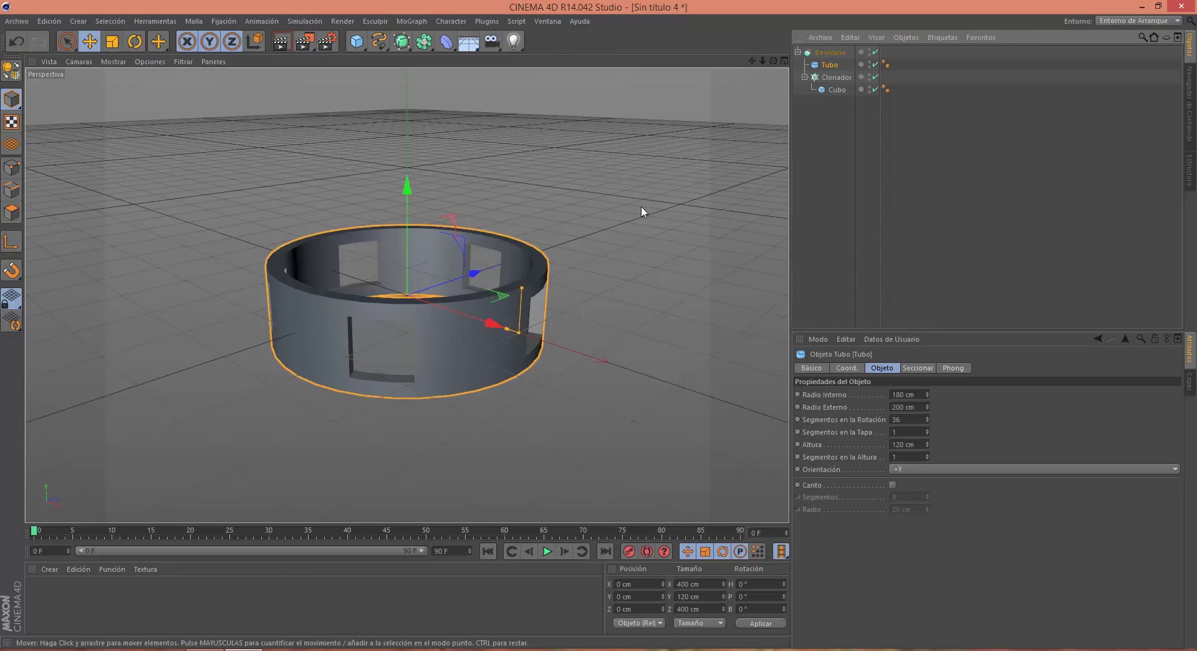
Put the Boolean under a new Null, raise the group slightly, and select the Boolean.
click(357, 42)
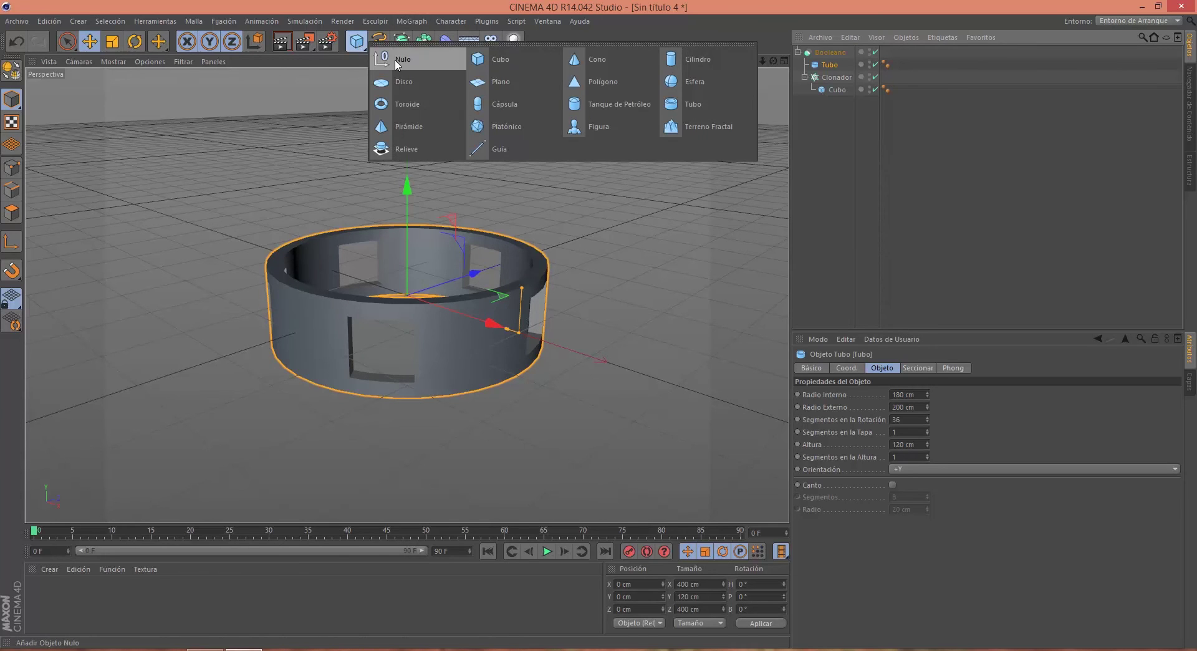
click(395, 60)
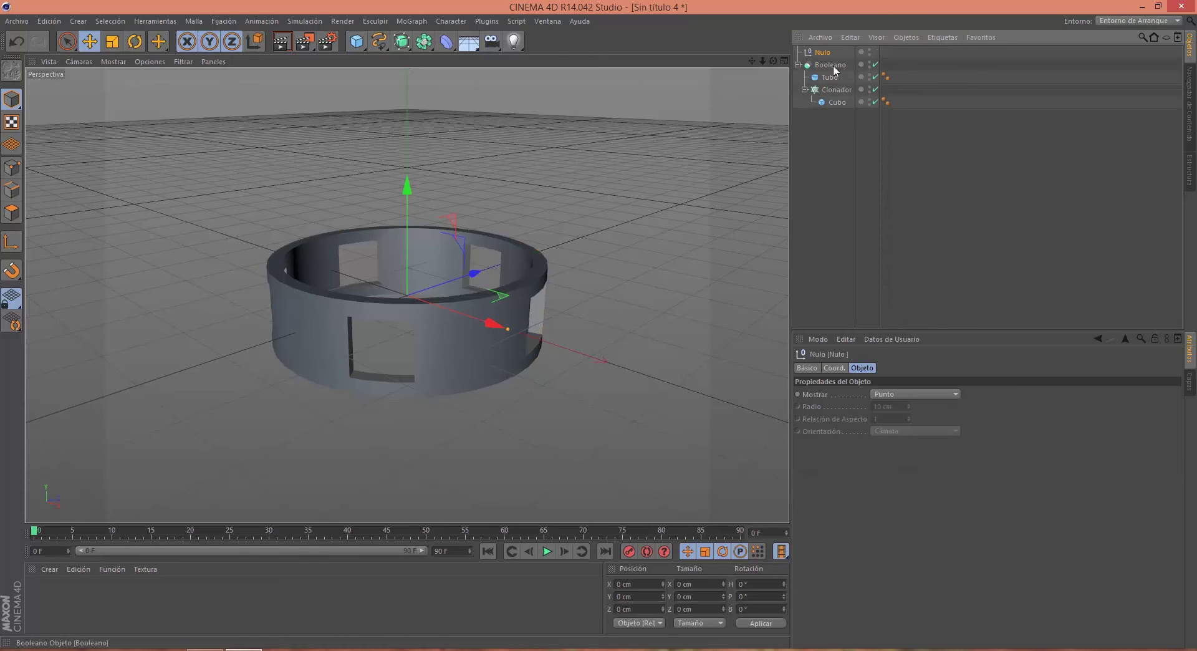
drag(830, 56, 828, 51)
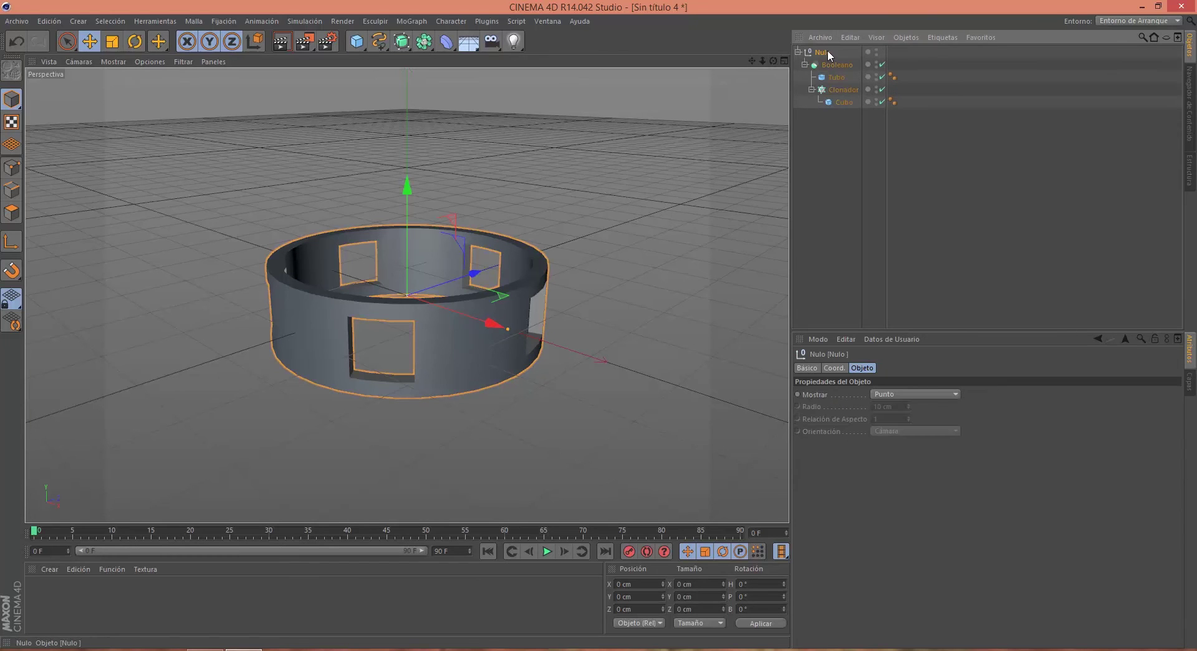
mouse_move(408, 185)
mouse_down()
mouse_move(412, 170)
mouse_move(433, 179)
mouse_up()
click(835, 65)
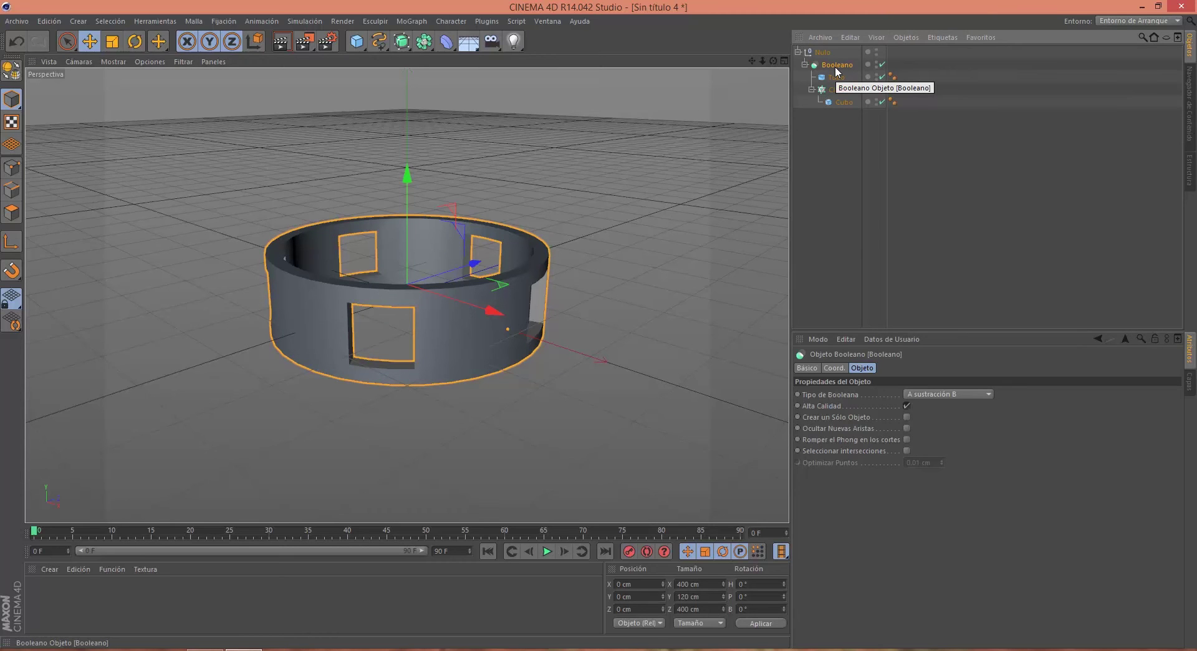
Duplicate the Boolean ring hierarchy twice within the Null group.
drag(837, 66, 834, 119)
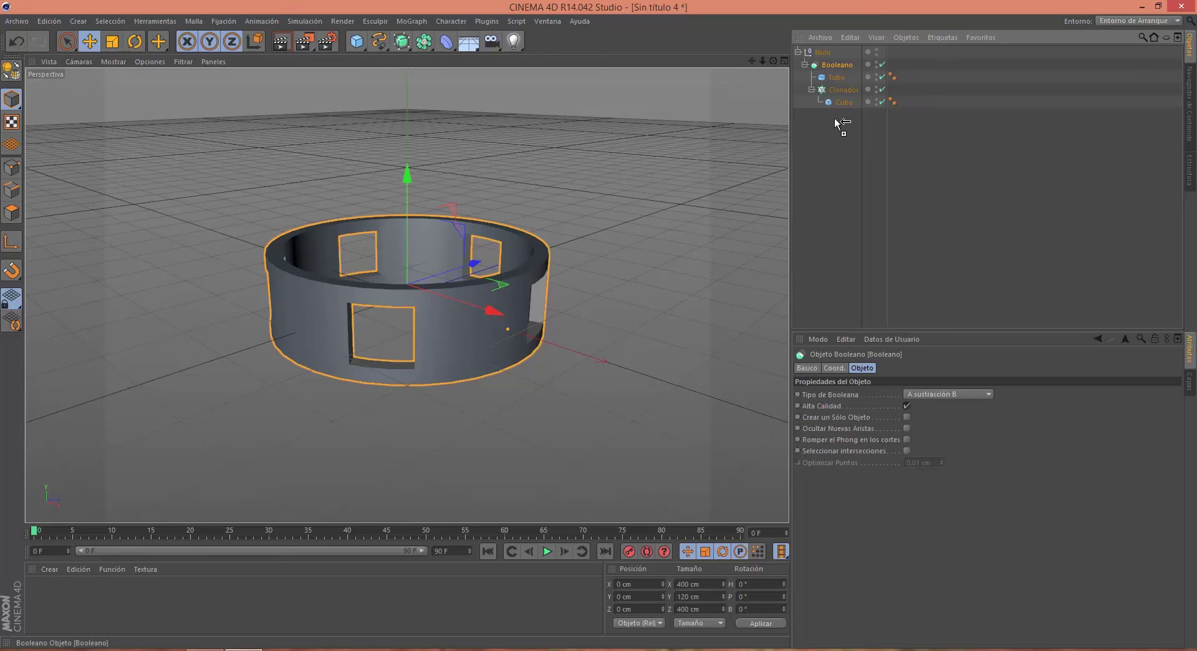
ctrl+drag(834, 117, 834, 118)
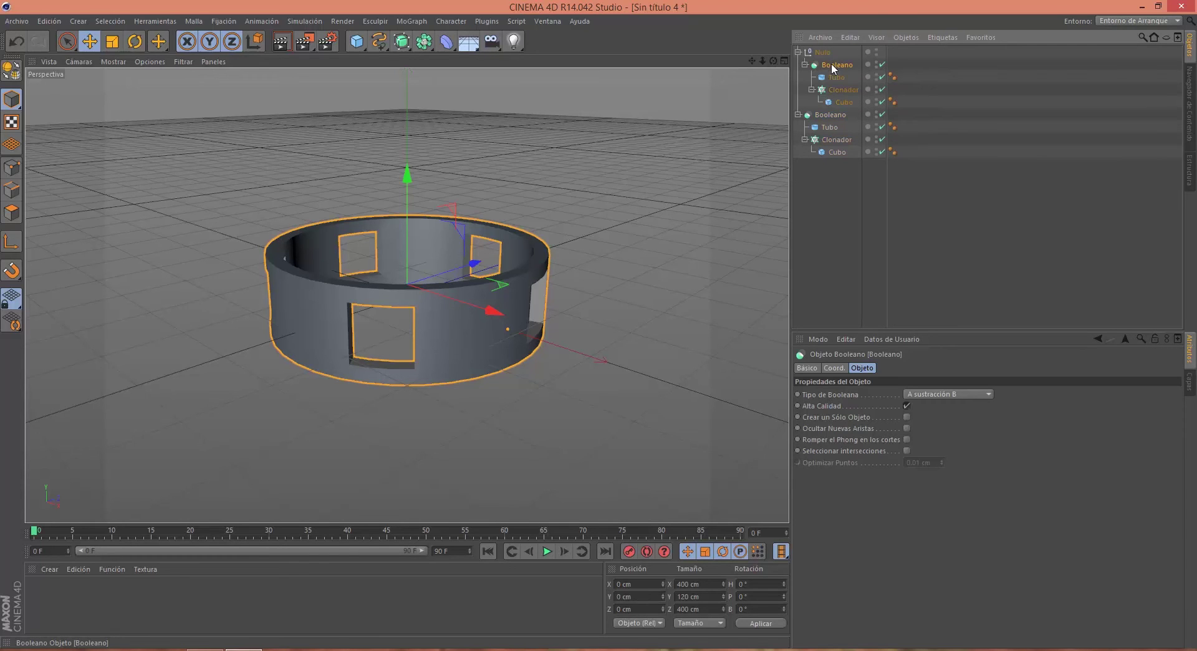
drag(832, 69, 844, 166)
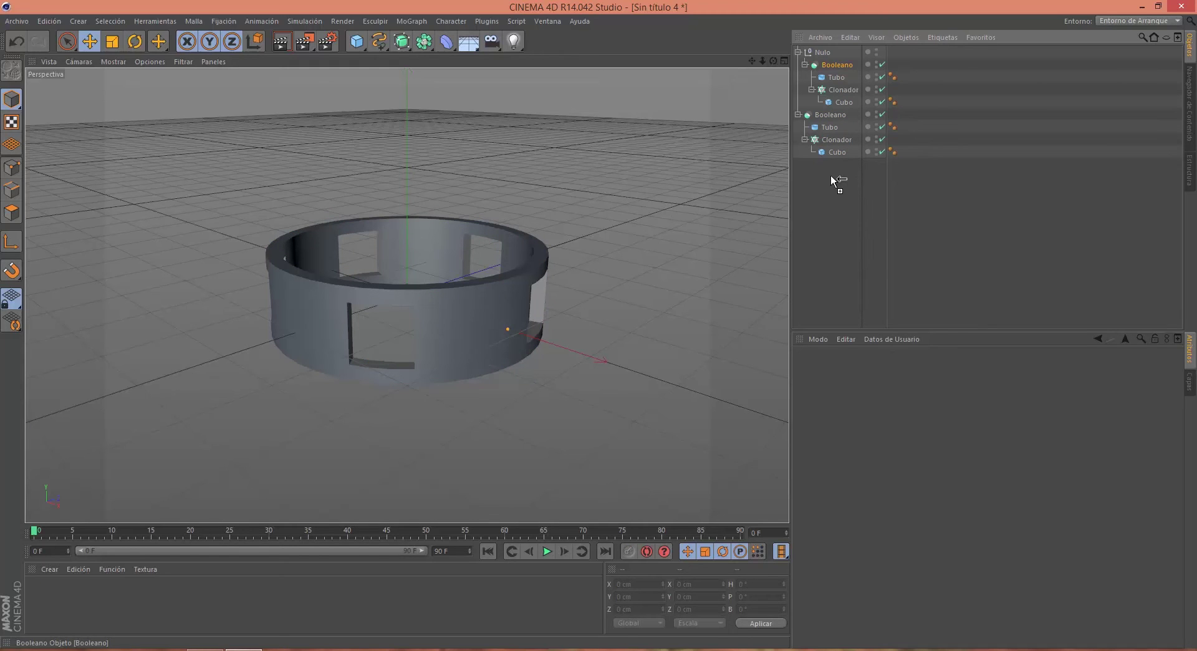
ctrl+drag(832, 176, 831, 176)
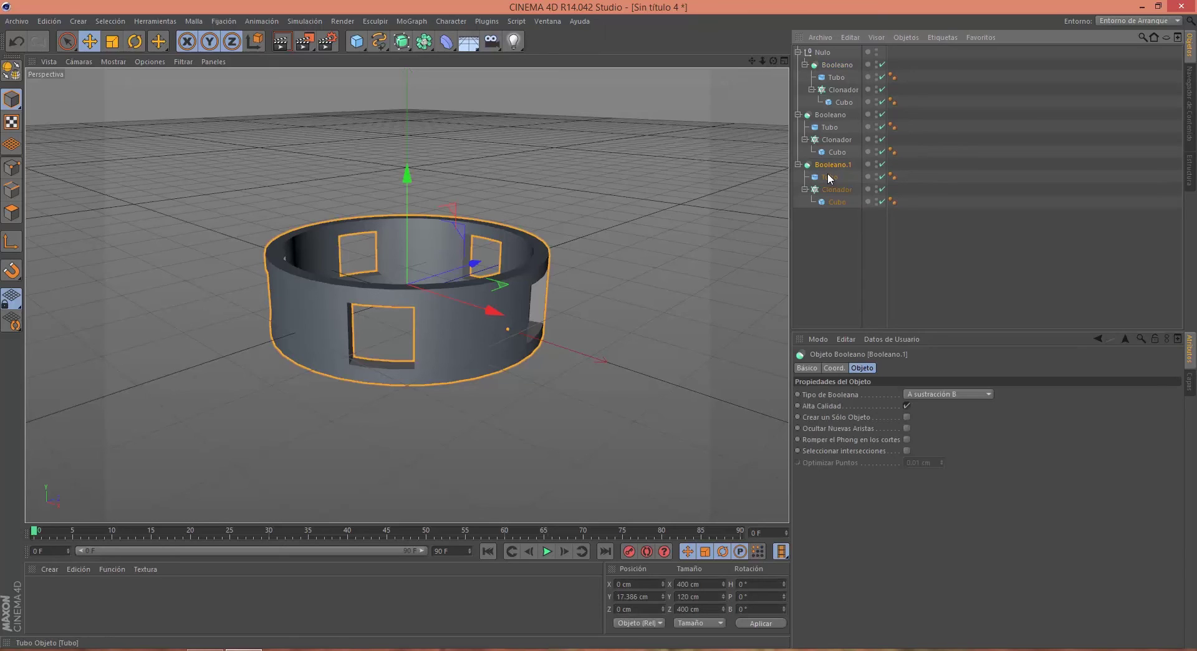
Move Booleano.1 to the top of the Nulo group and select the second ring.
click(821, 119)
drag(822, 119, 823, 58)
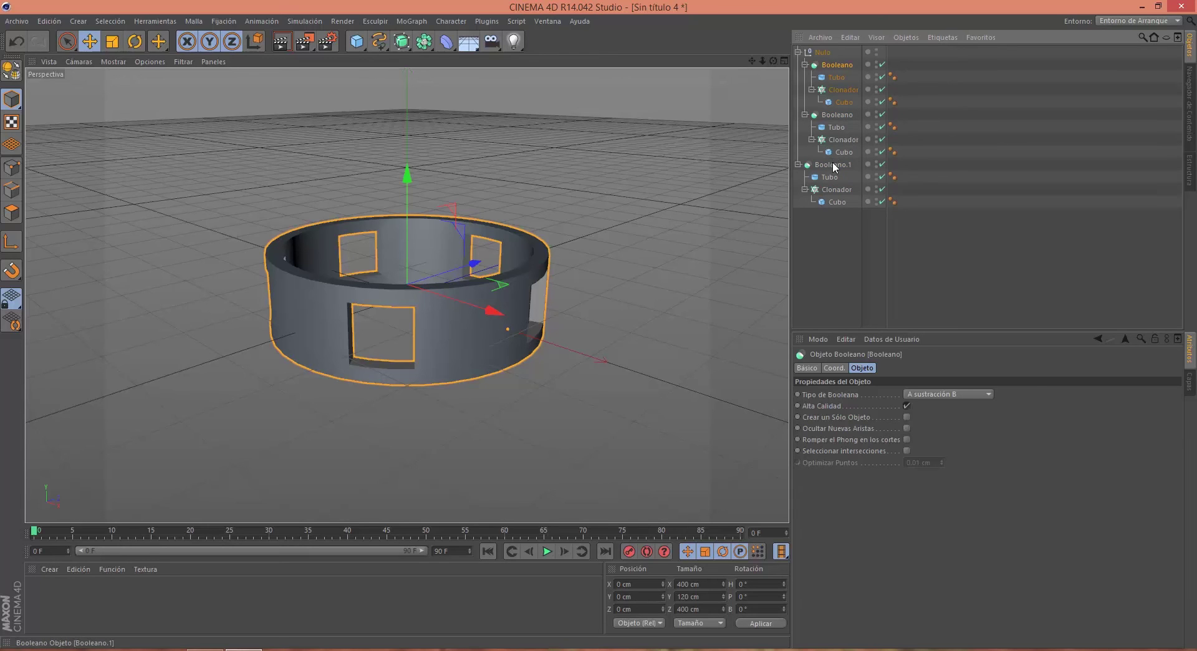
click(832, 167)
drag(828, 56, 826, 57)
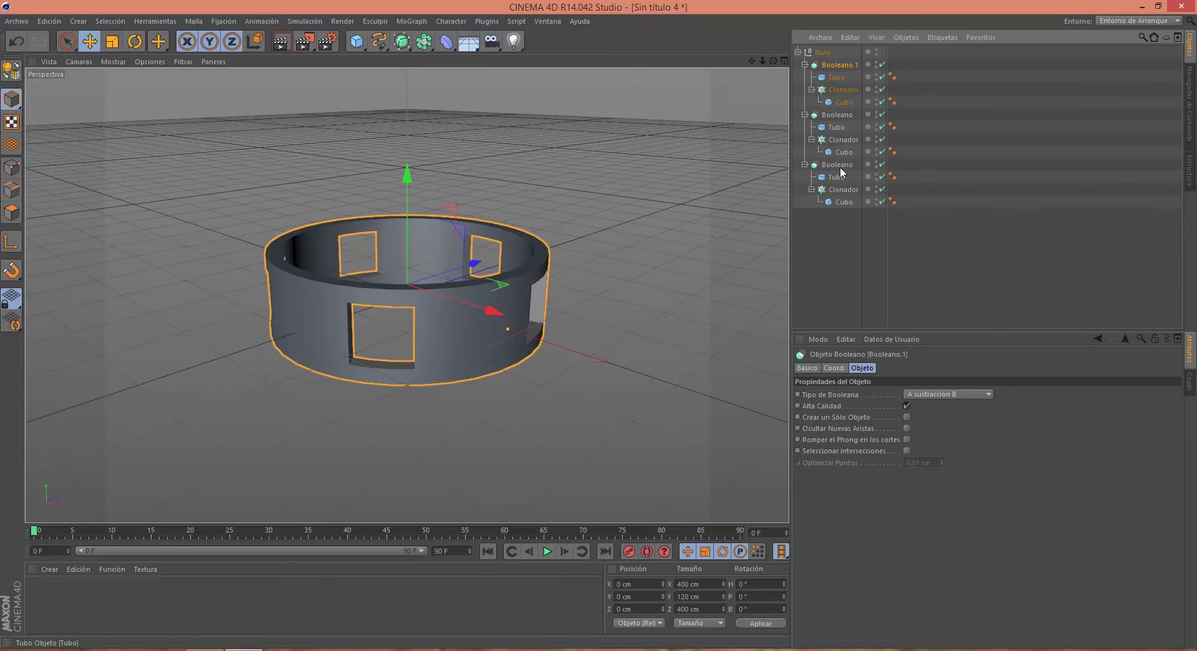
click(839, 114)
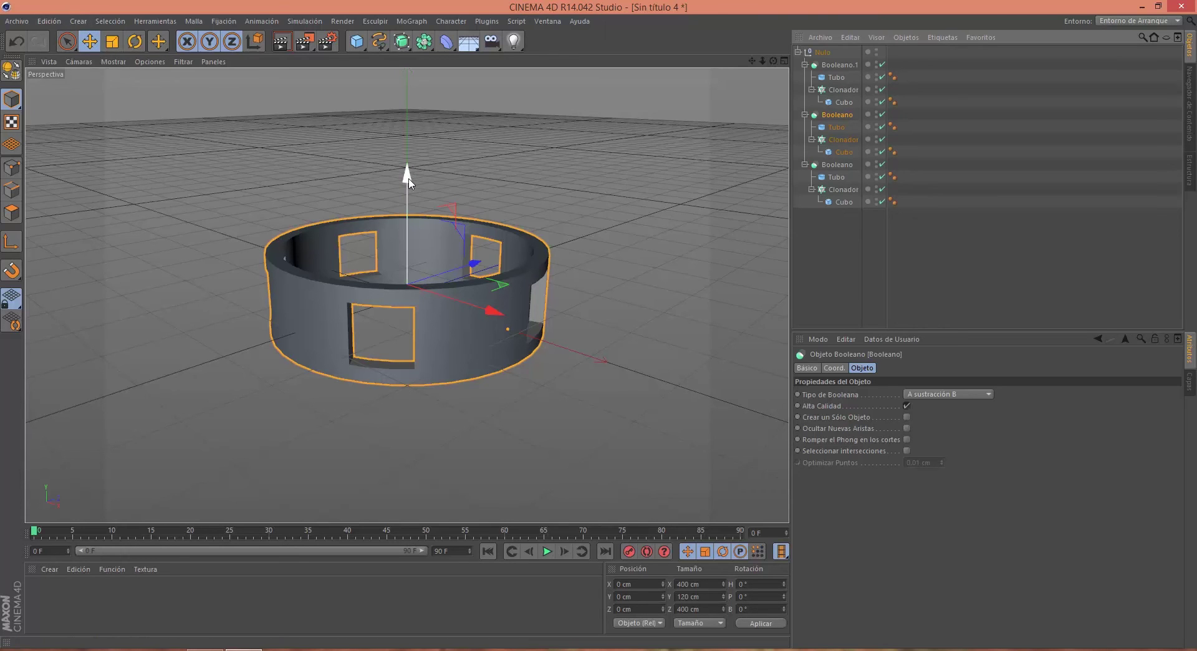
Lower the second ring, then the third ring to Y −236.545 cm, stacking all three.
drag(408, 182, 412, 257)
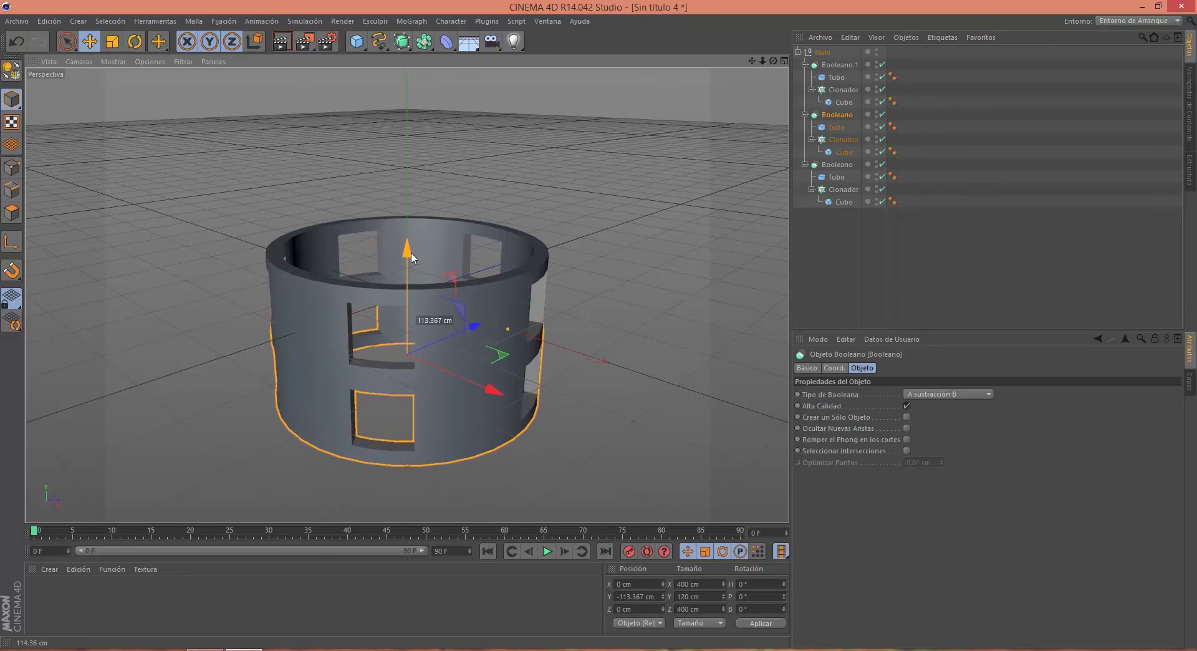
drag(412, 253, 410, 256)
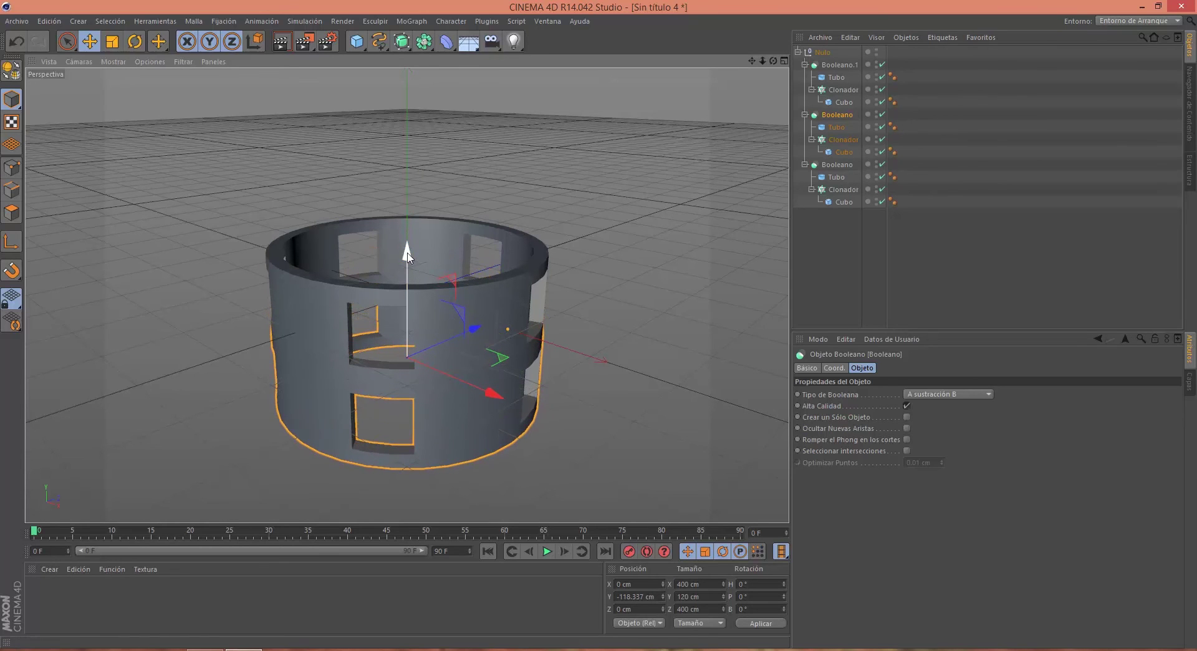
click(830, 166)
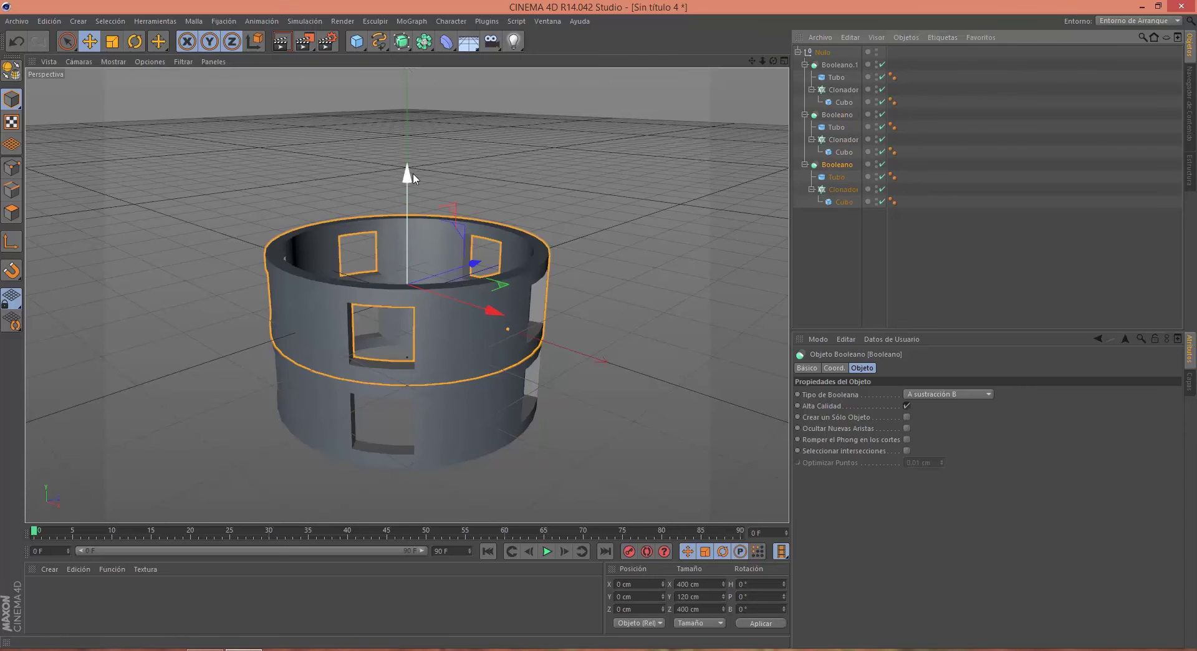
drag(409, 181, 393, 327)
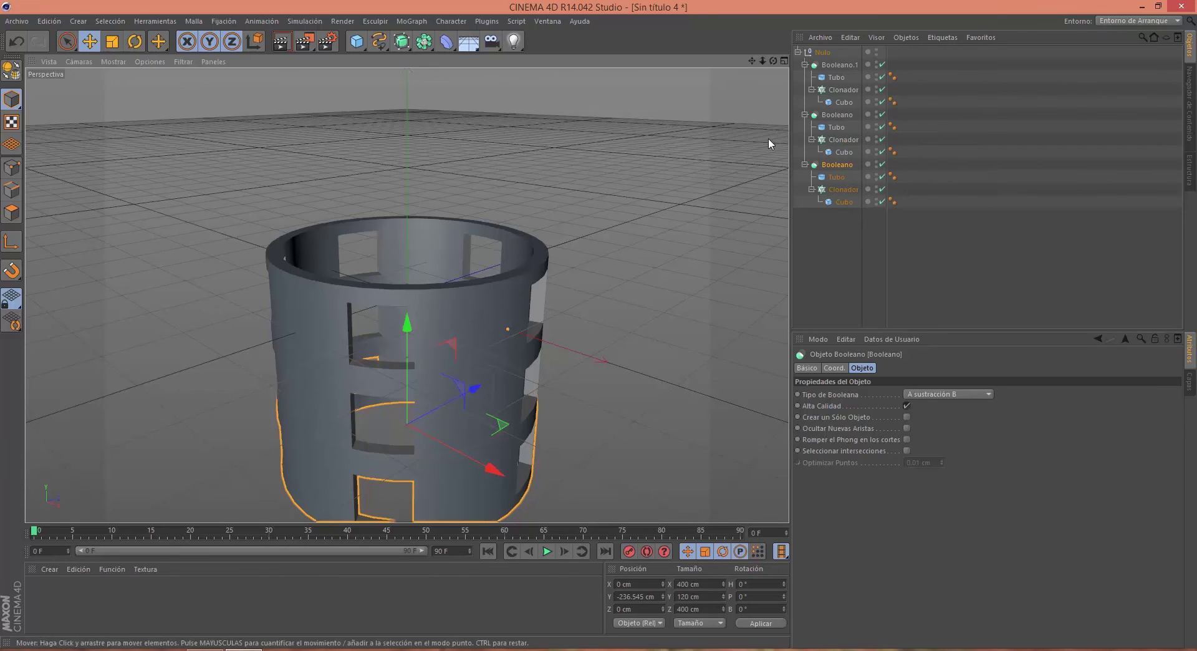
Cut the middle ring's Cloner count to two and set the bottom ring's Cloner to 12.
click(838, 141)
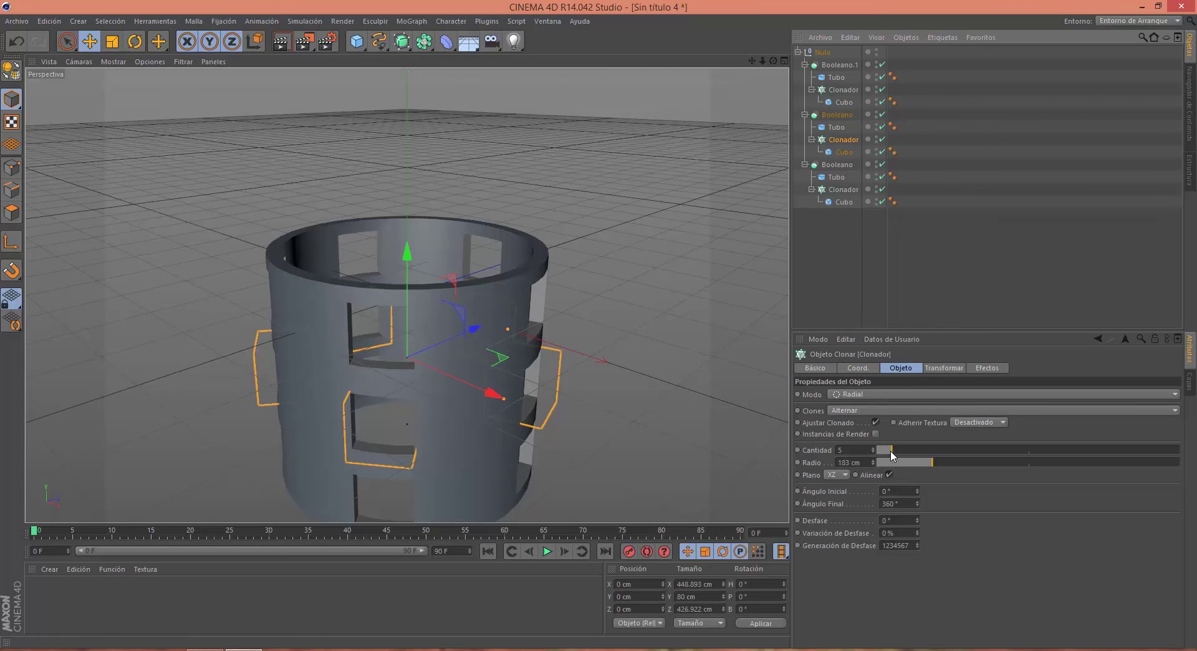
drag(892, 454, 887, 459)
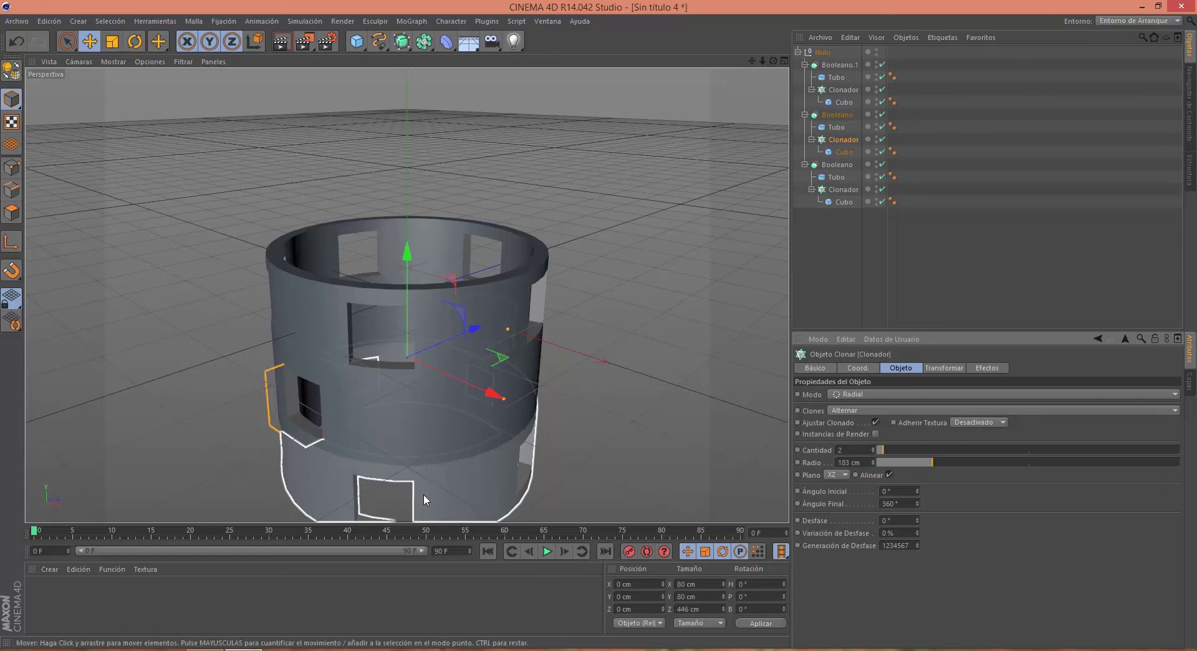
click(845, 191)
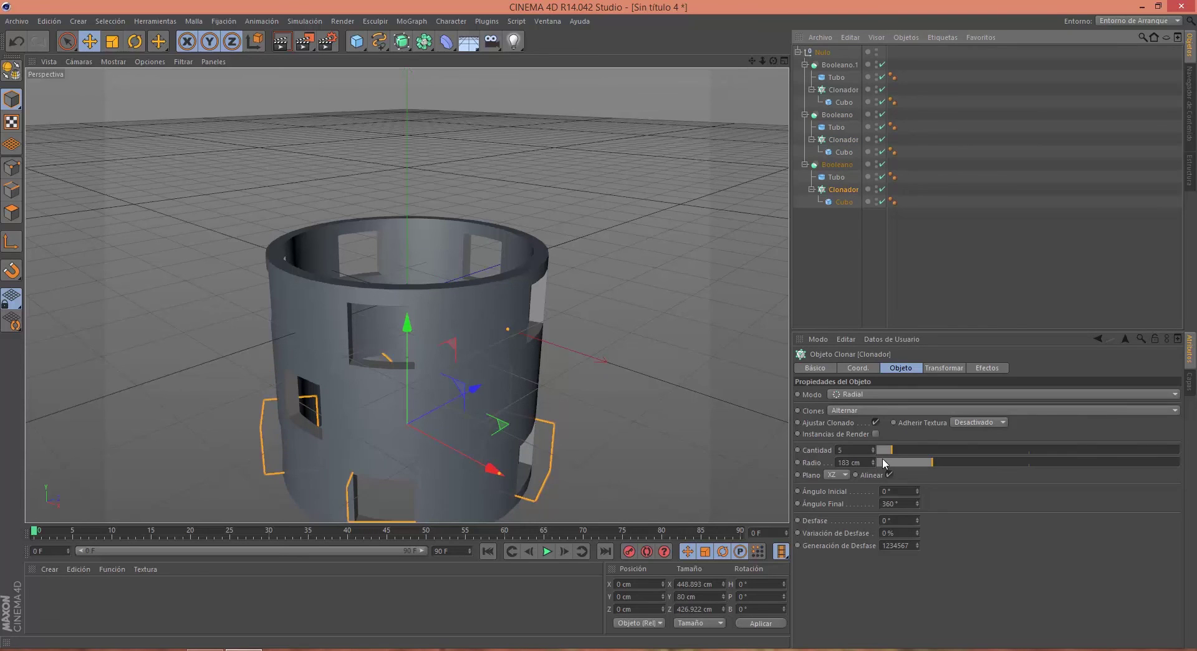
double_click(843, 450)
text(12)
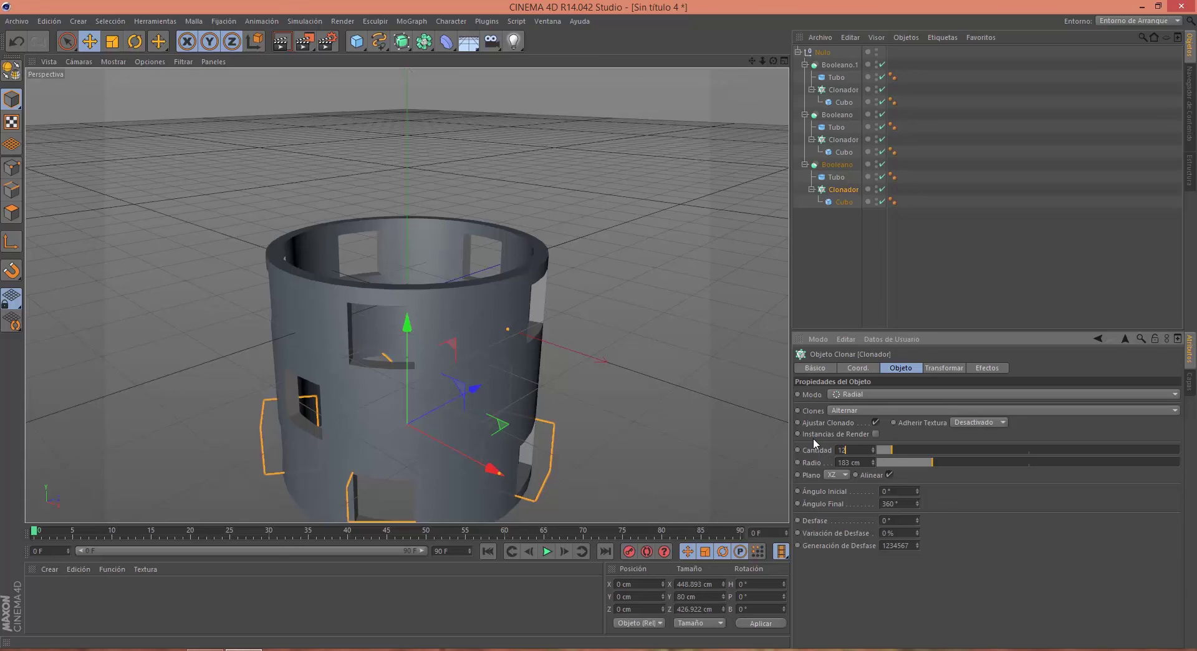
key(Return)
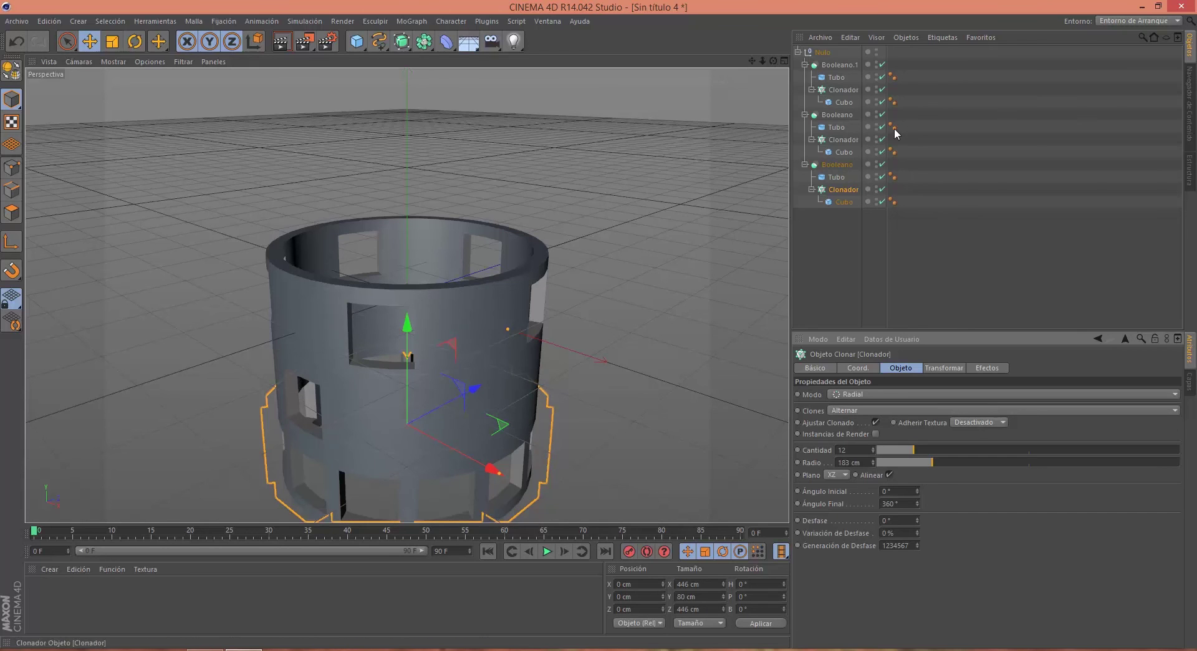
click(830, 54)
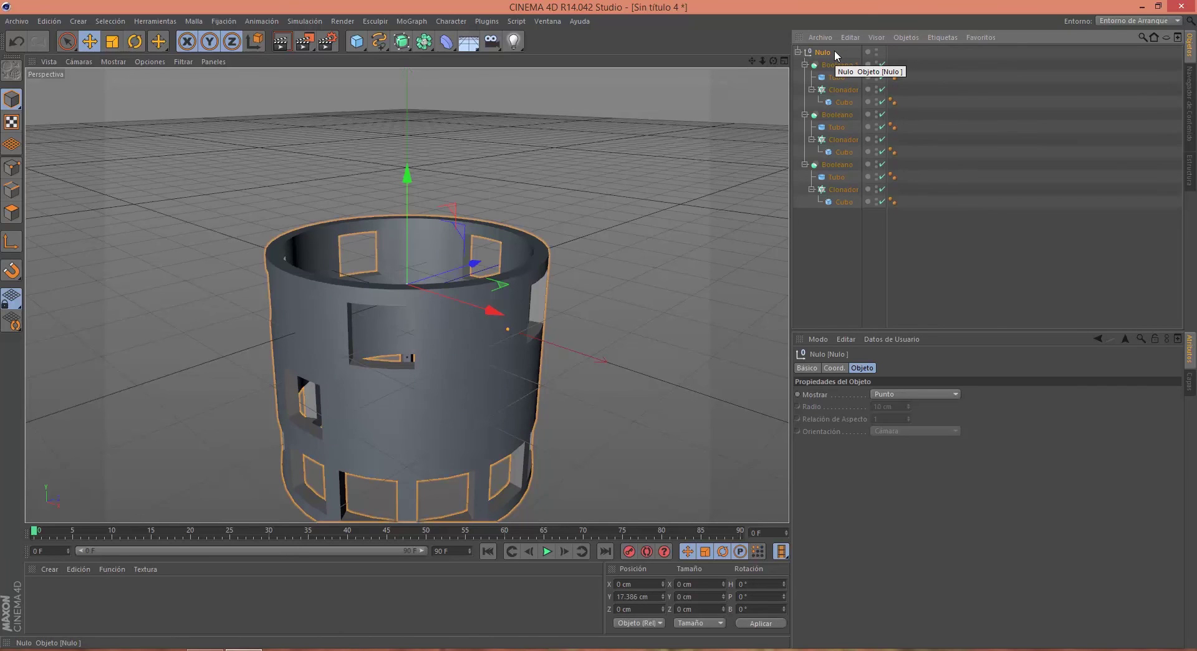
Rotate the Null group to H 38.845°, P −10.409°, B −3.268°.
click(136, 42)
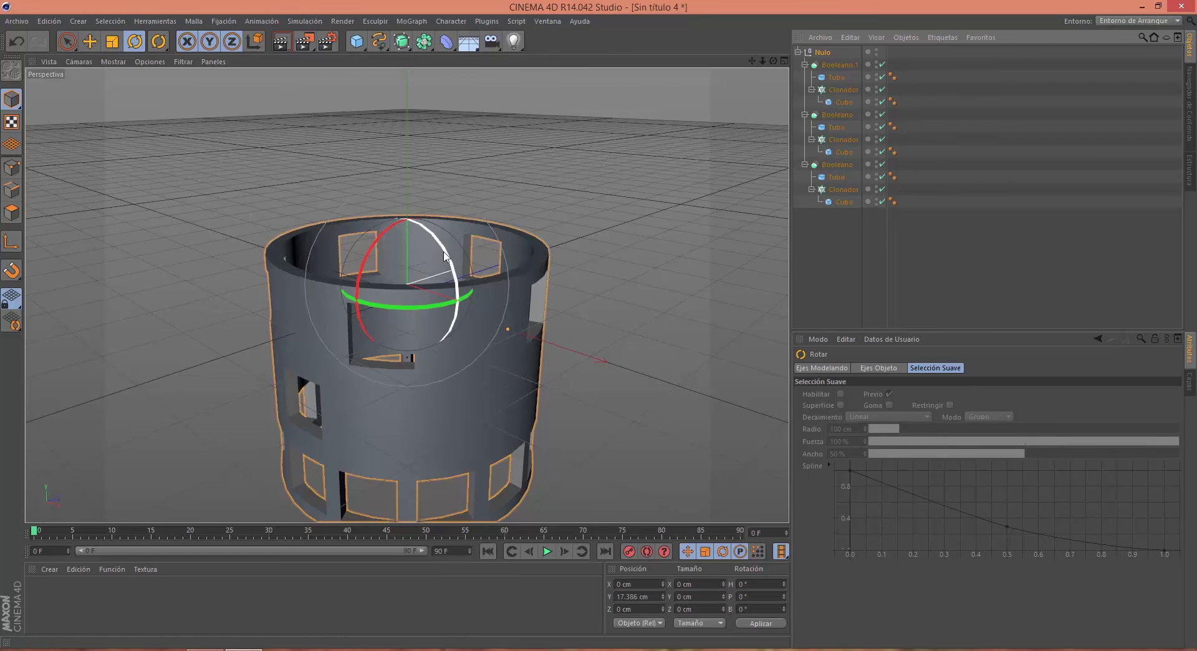
drag(444, 256, 520, 427)
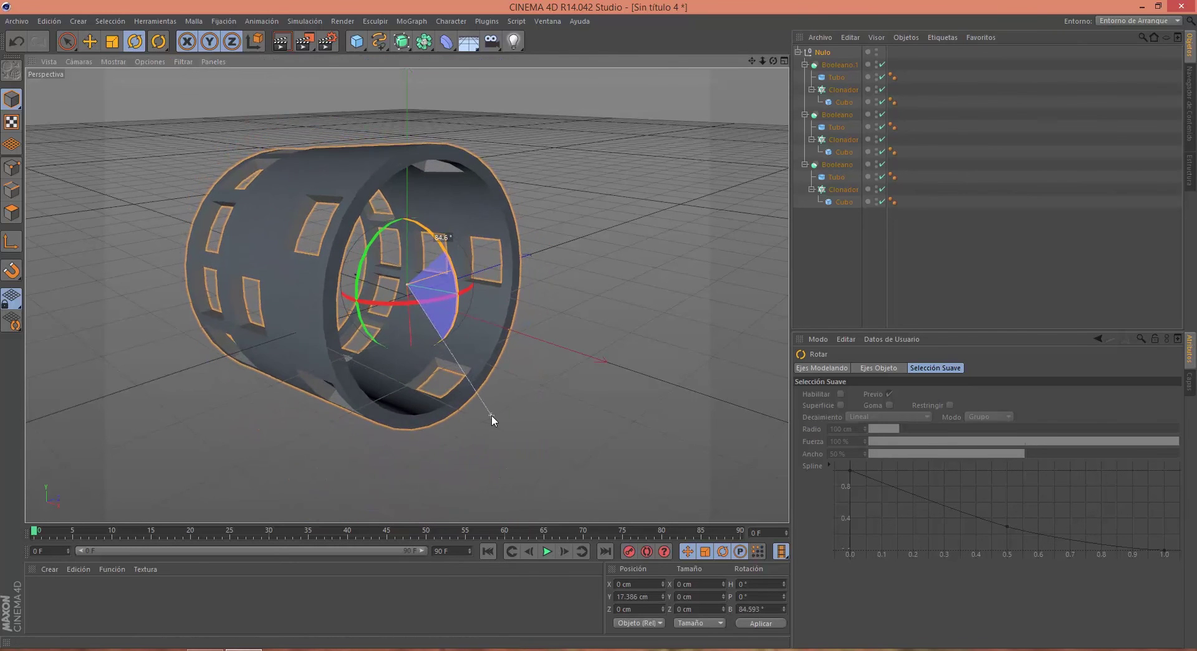
drag(520, 428, 491, 413)
mouse_move(378, 307)
mouse_down()
mouse_move(648, 240)
mouse_move(441, 314)
mouse_up()
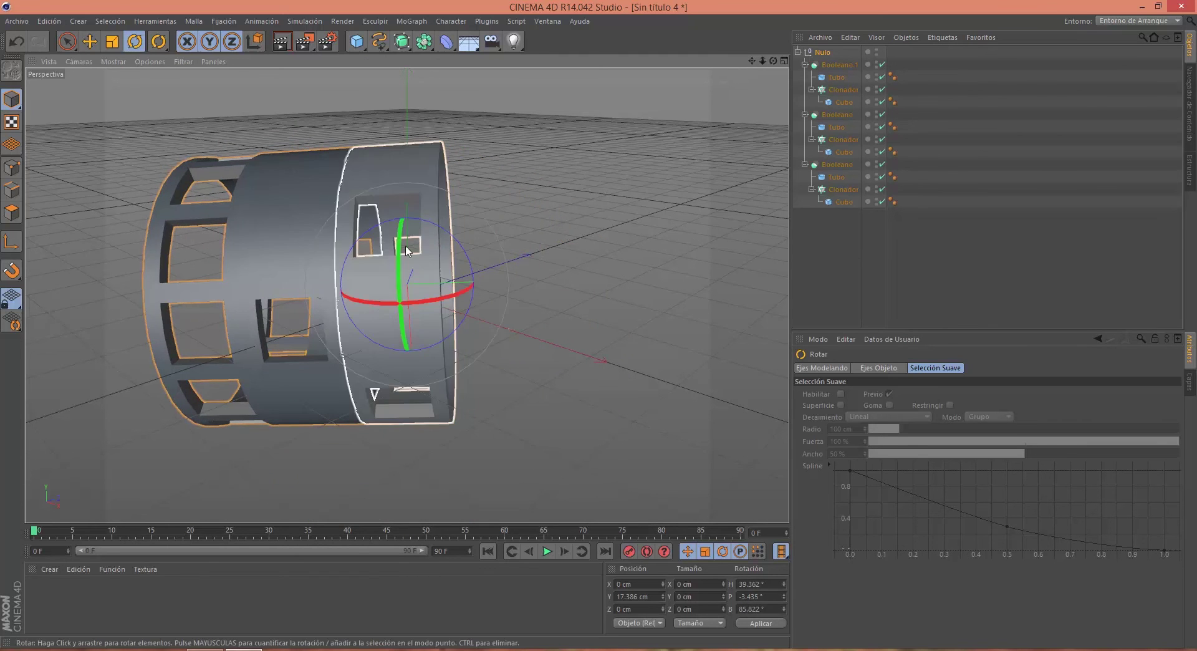
mouse_move(406, 251)
mouse_down()
mouse_move(412, 314)
mouse_move(465, 476)
mouse_move(422, 191)
mouse_move(470, 428)
mouse_move(440, 305)
mouse_move(438, 336)
mouse_move(430, 237)
mouse_up()
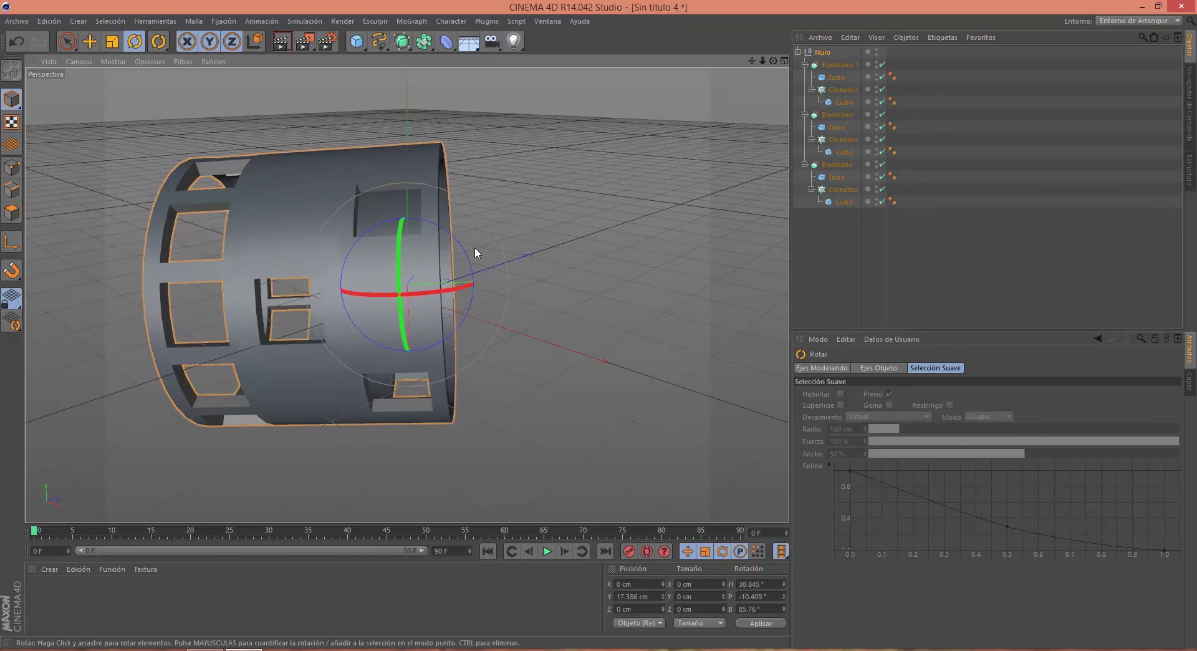
drag(463, 254, 374, 208)
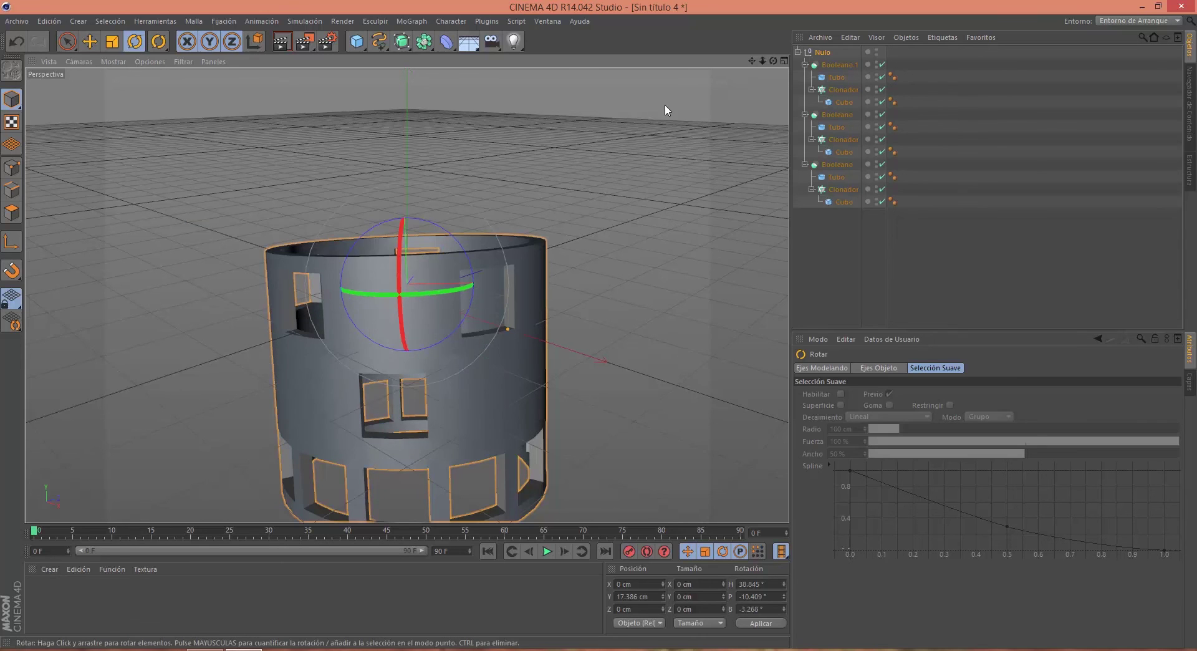
Set the top ring's Cloner count to 9, re-rotating the tower to H 39.938°, P 8.856°.
click(842, 92)
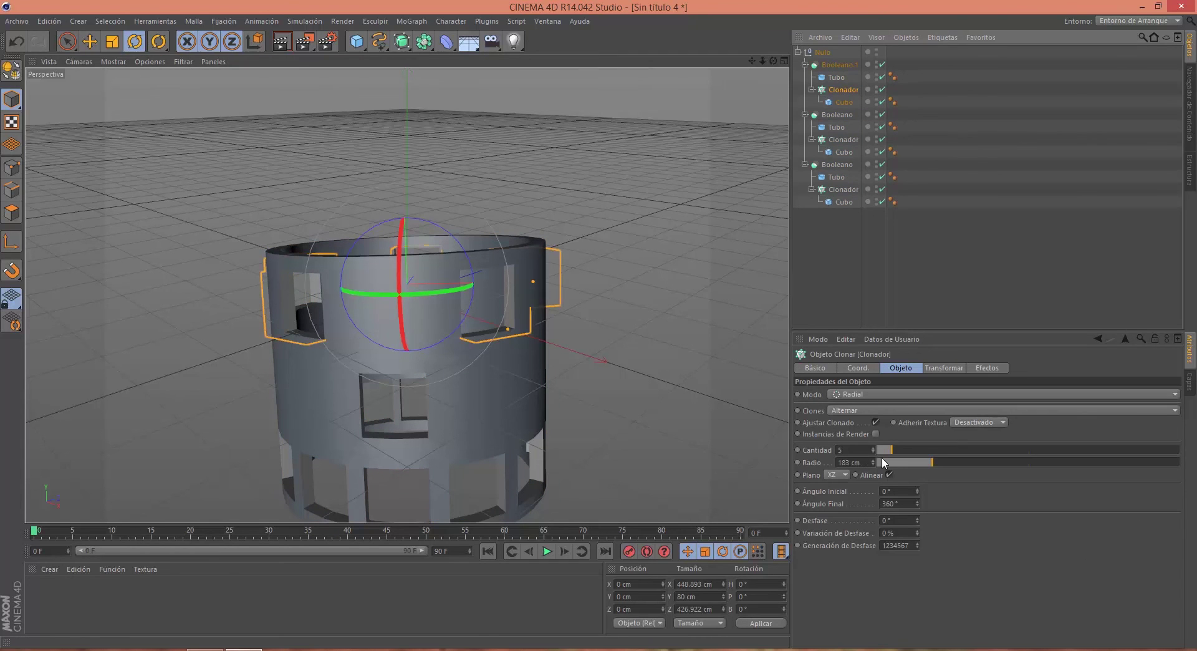
drag(891, 450, 880, 458)
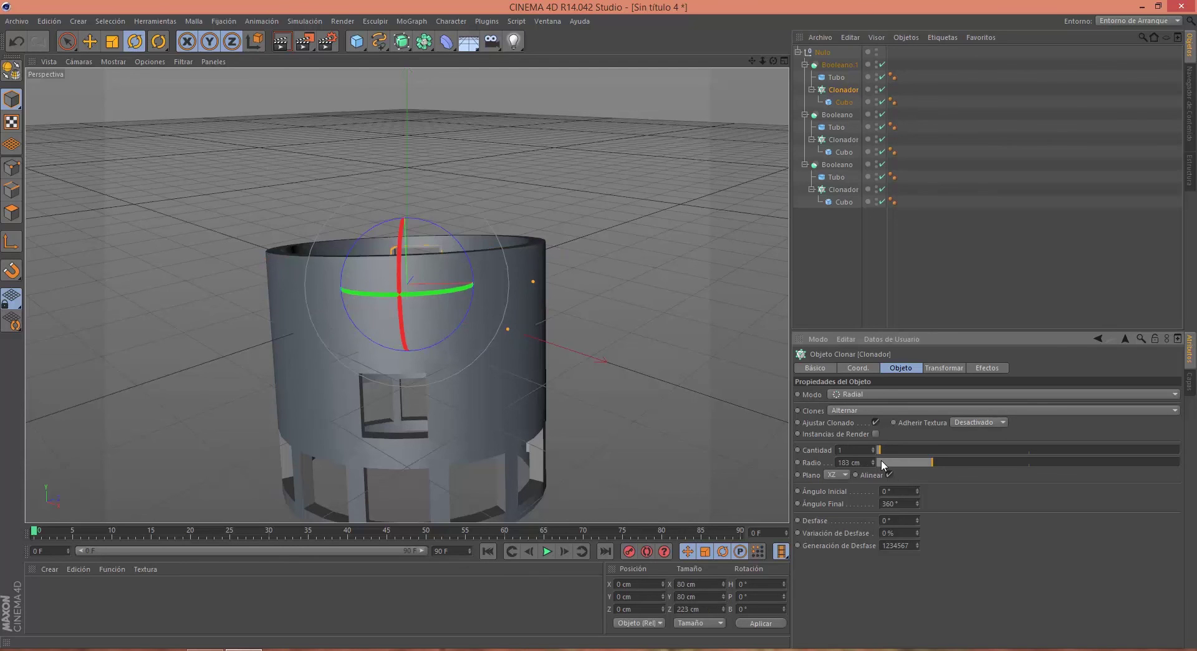
click(813, 53)
mouse_move(410, 240)
mouse_down()
mouse_move(432, 408)
mouse_move(462, 480)
mouse_move(418, 253)
mouse_move(417, 270)
mouse_up()
click(837, 90)
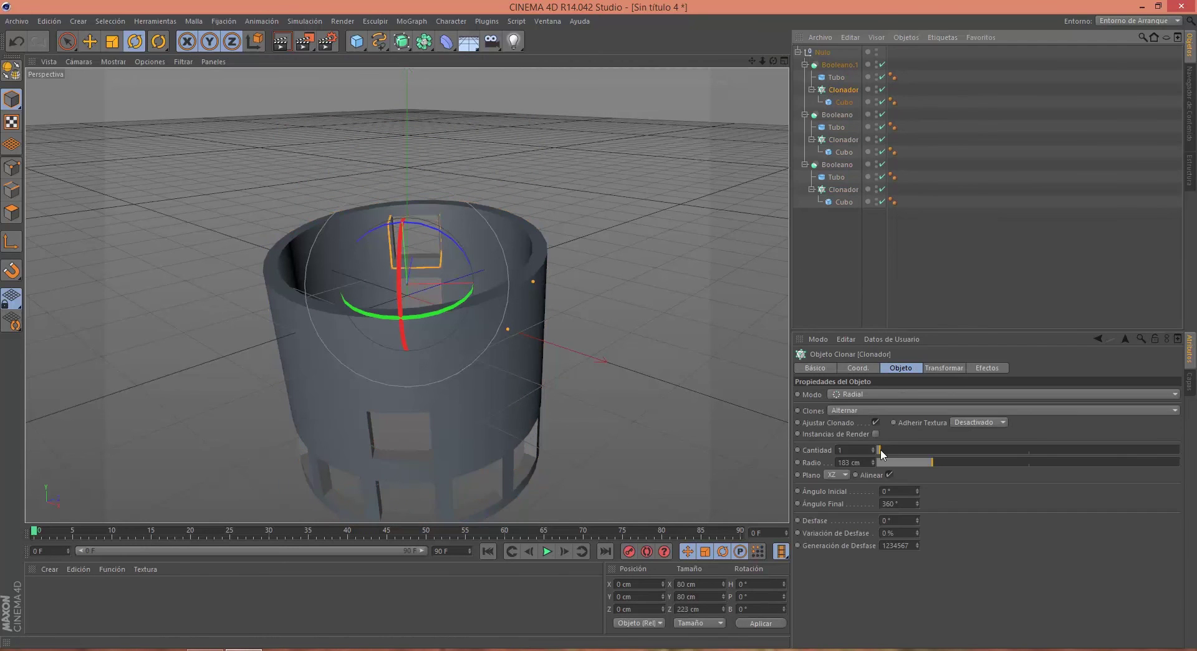
drag(877, 450, 904, 449)
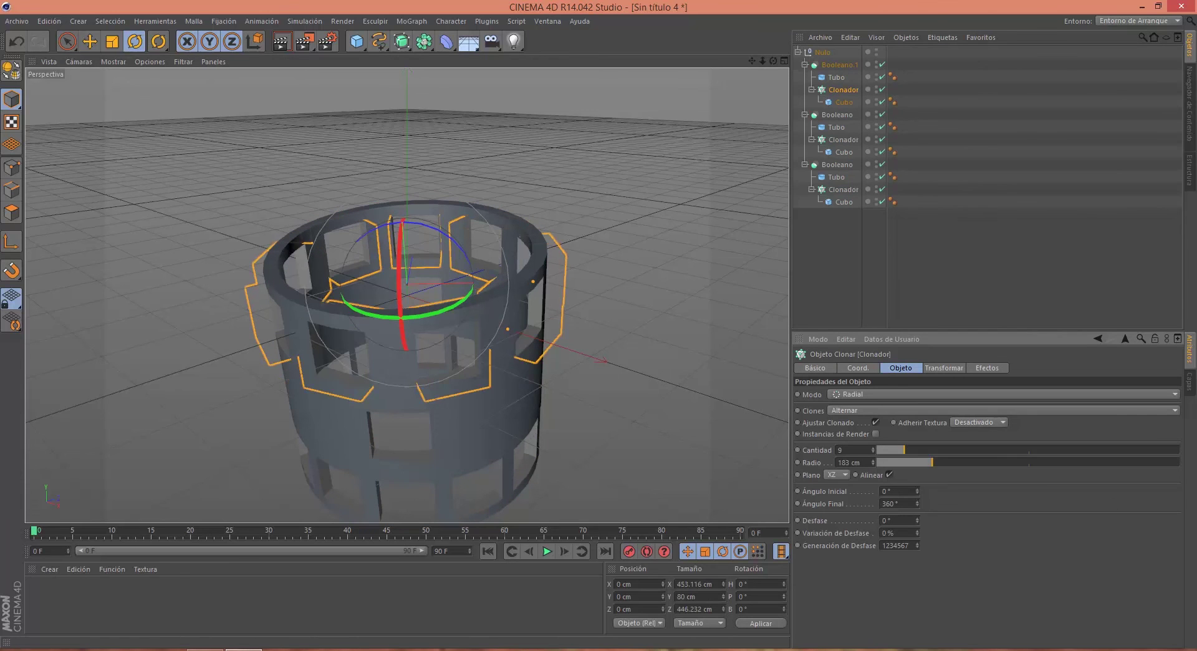